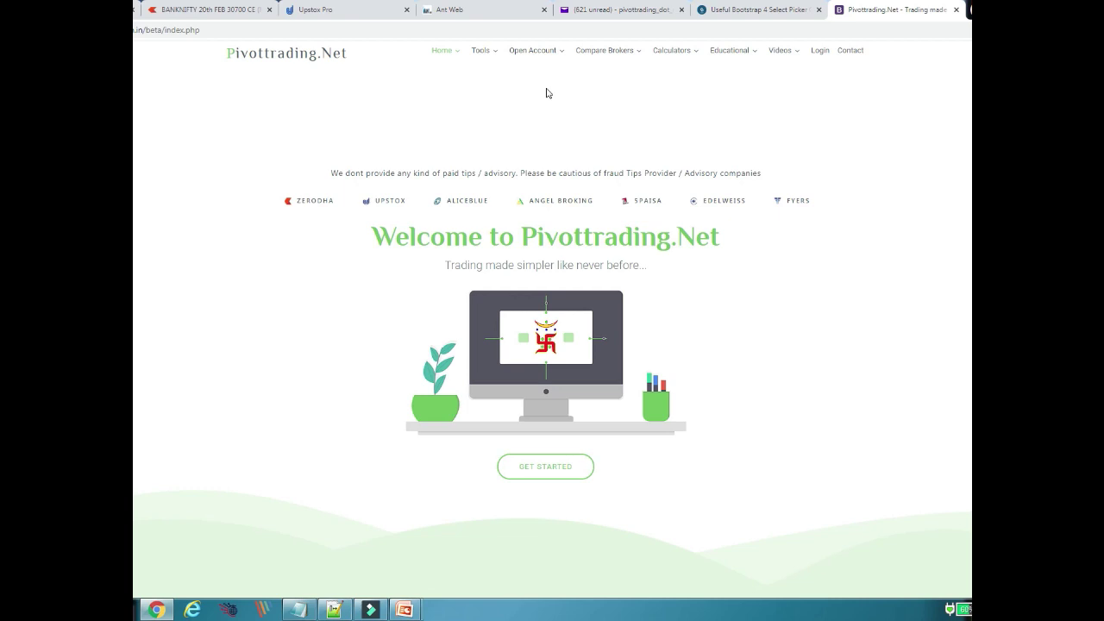
- Open Design Strategy (Basket Orders) from the Tools > Aliceblue Tools menu
left_click(496, 60)
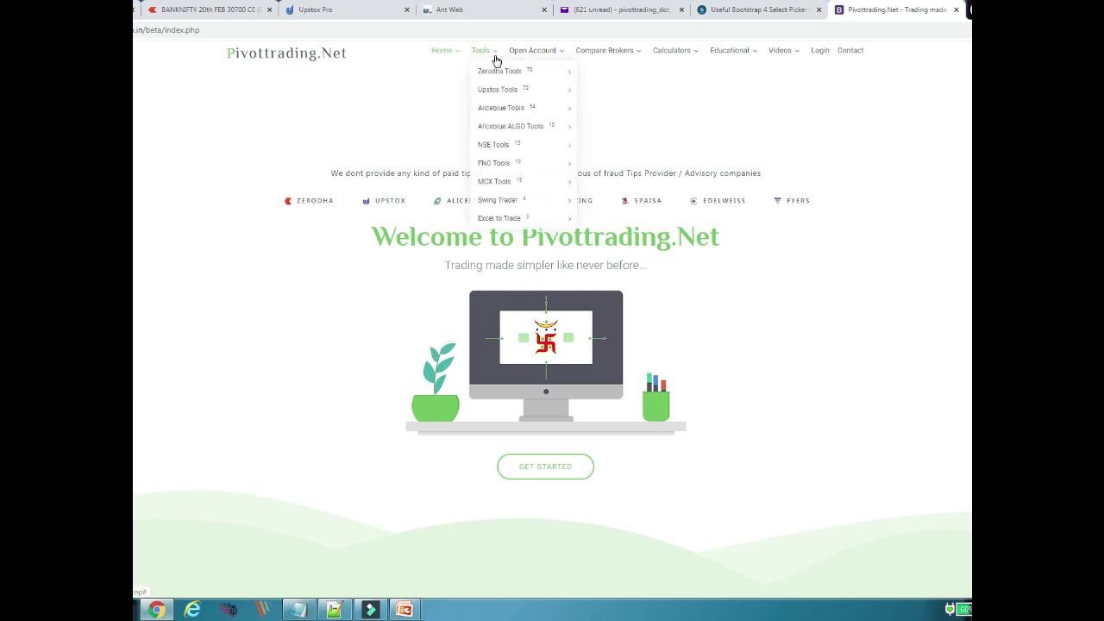
mouse_move(509, 110)
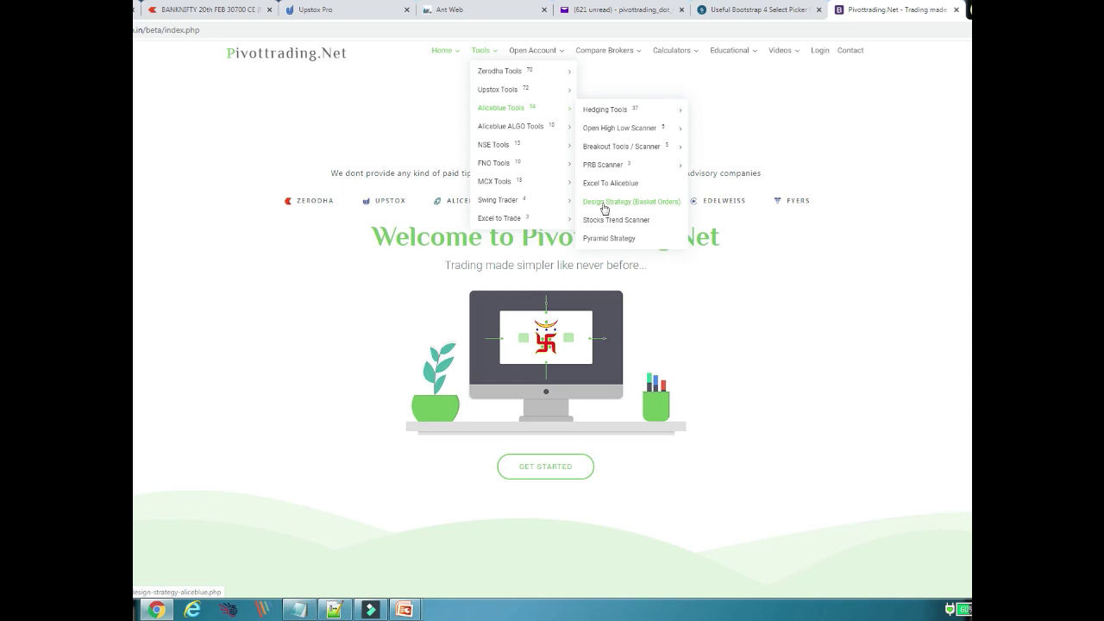
left_click(650, 207)
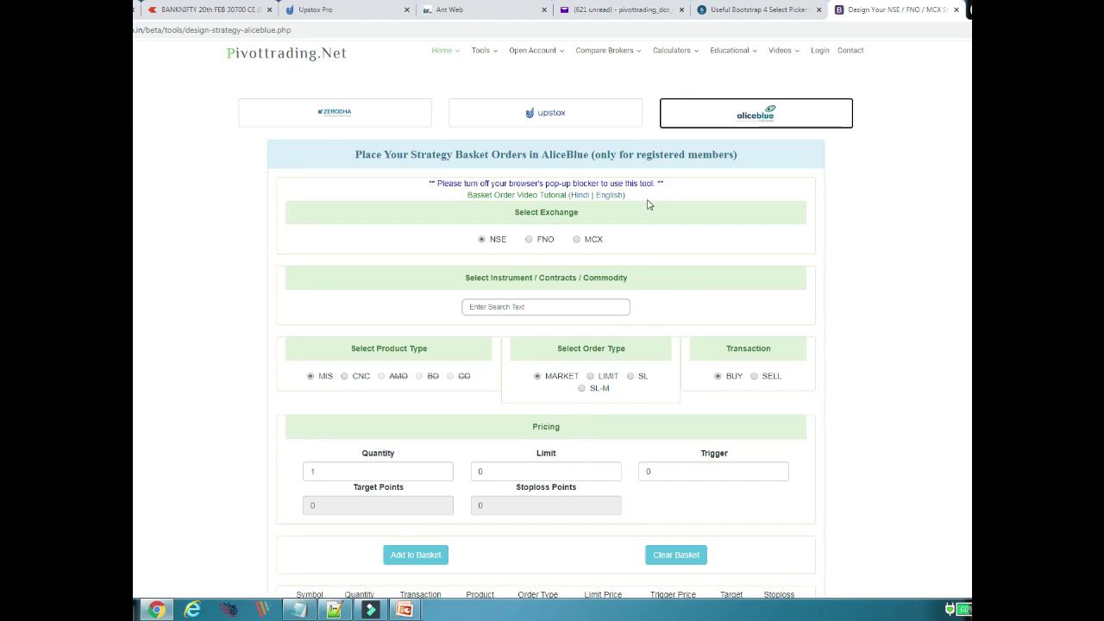
- Choose the NSE exchange and select Tata Consultancy (TCS) by searching 'tcs'
left_click(495, 244)
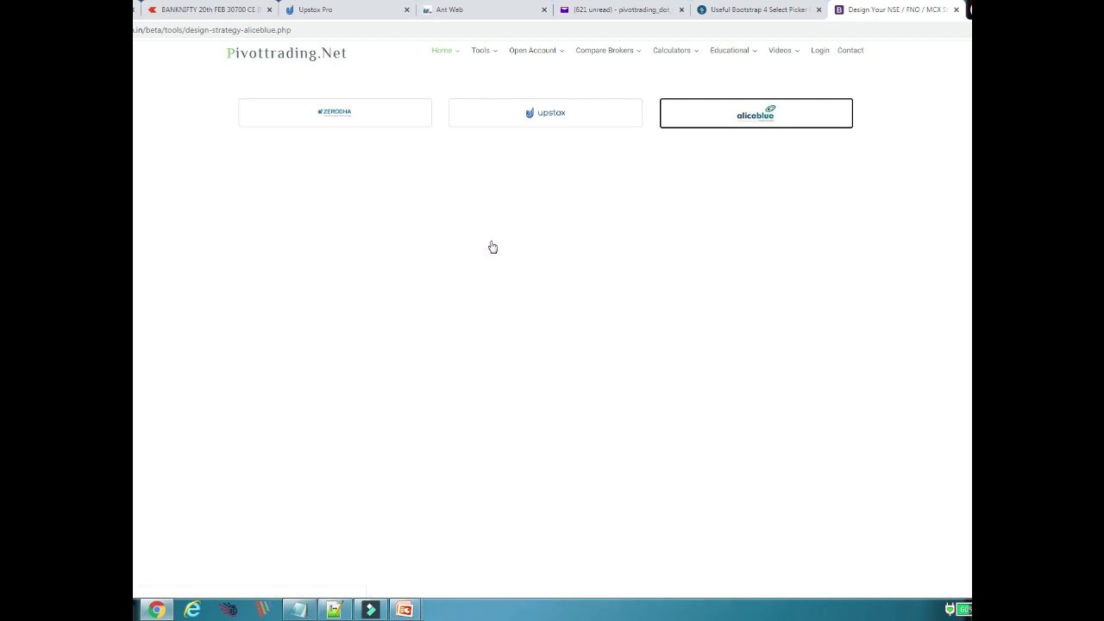
left_click(548, 305)
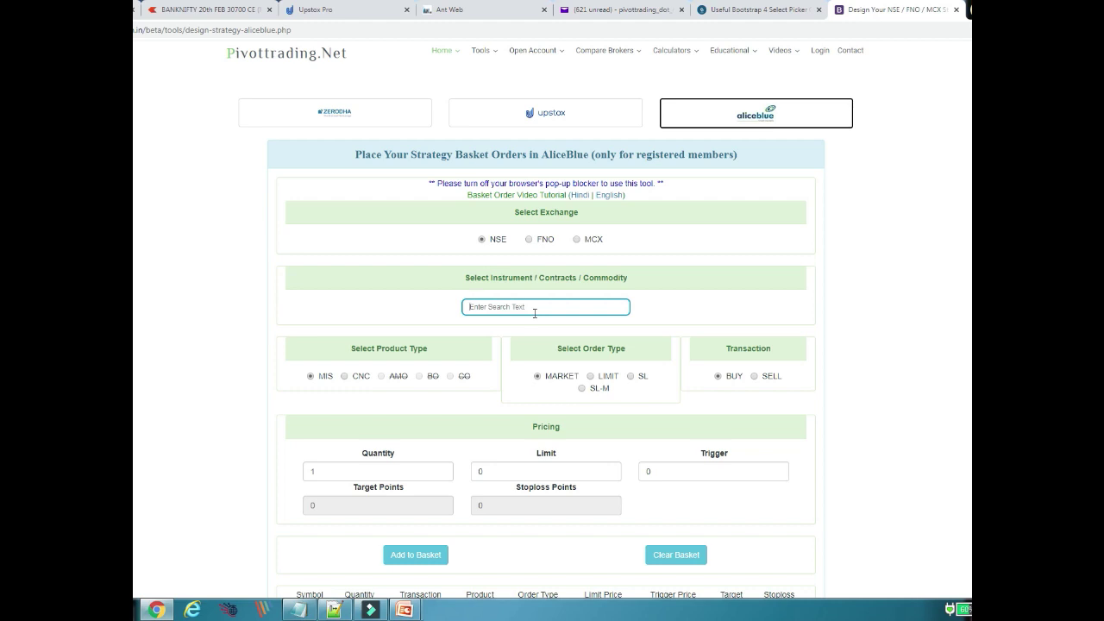
type("tcs")
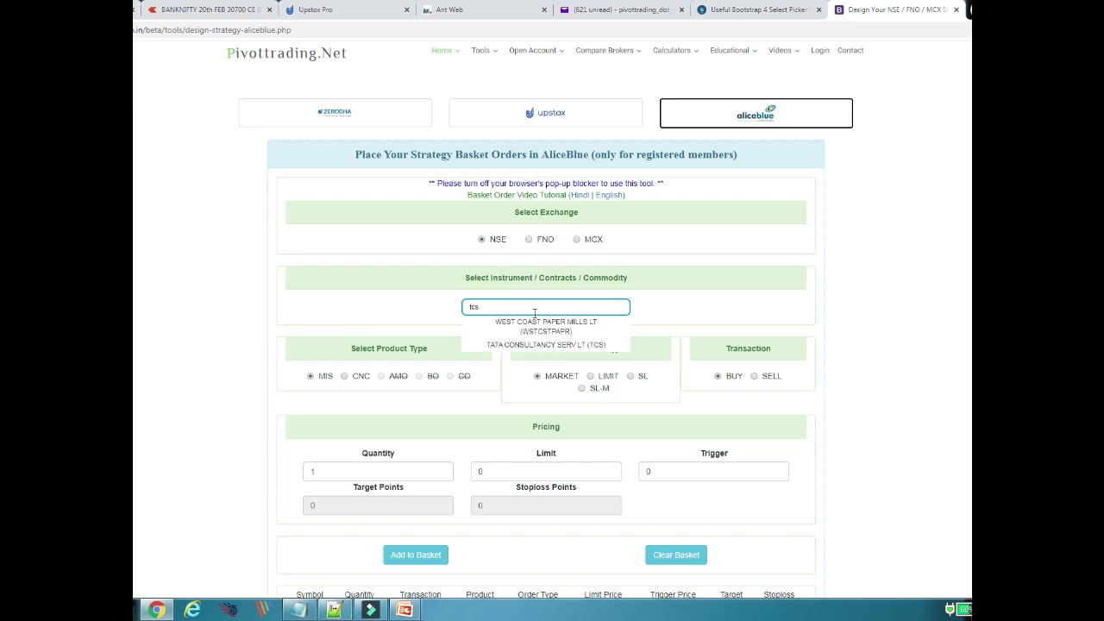
left_click(543, 345)
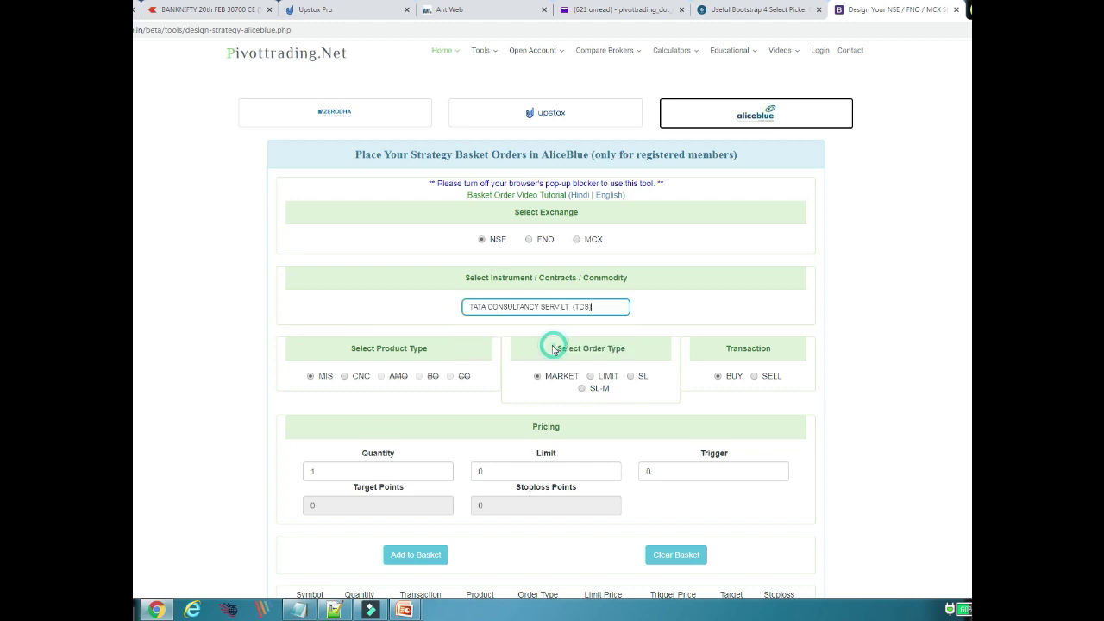
- Add an MIS market buy of 10 TCS shares to the basket and check its row
left_click(321, 381)
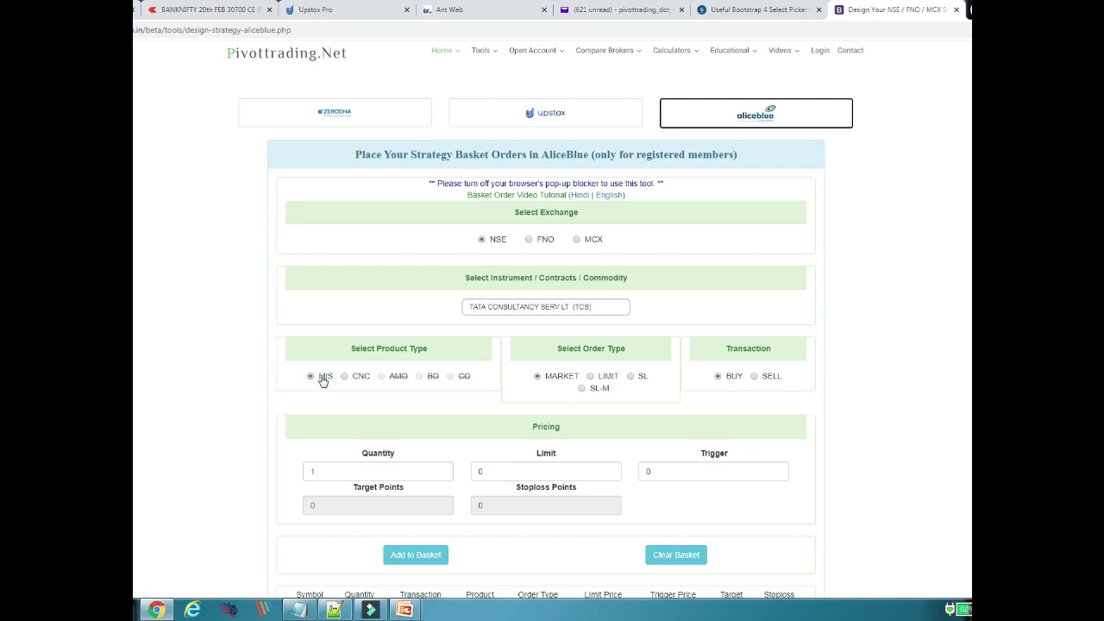
left_click(559, 382)
left_click(730, 380)
left_click(329, 470)
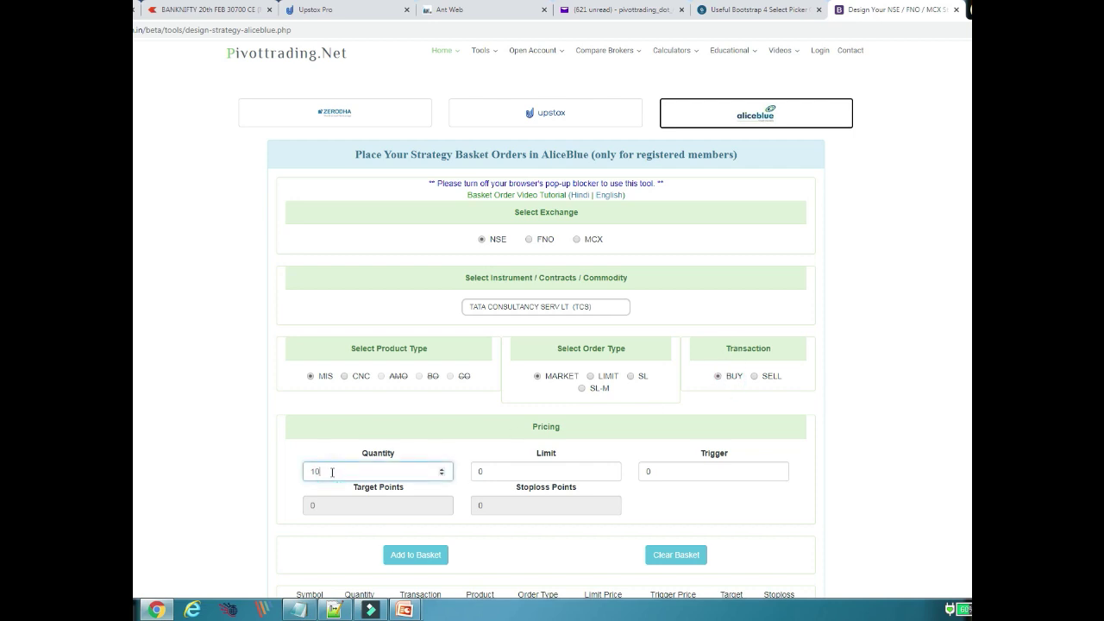
scroll(405, 510, "down", 2)
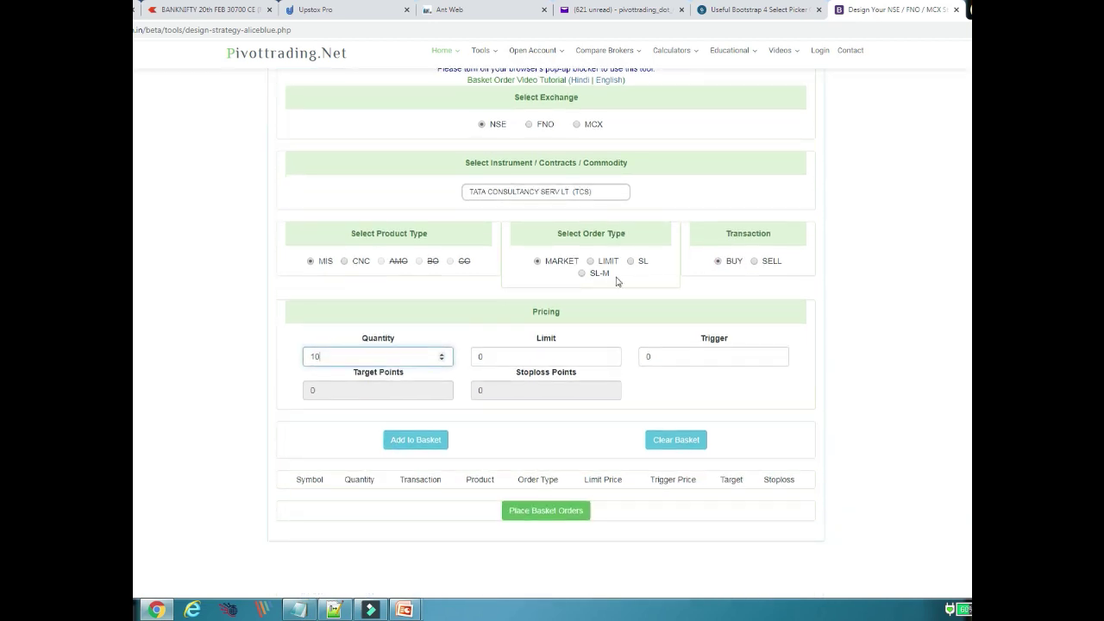
left_click(407, 441)
double_click(302, 498)
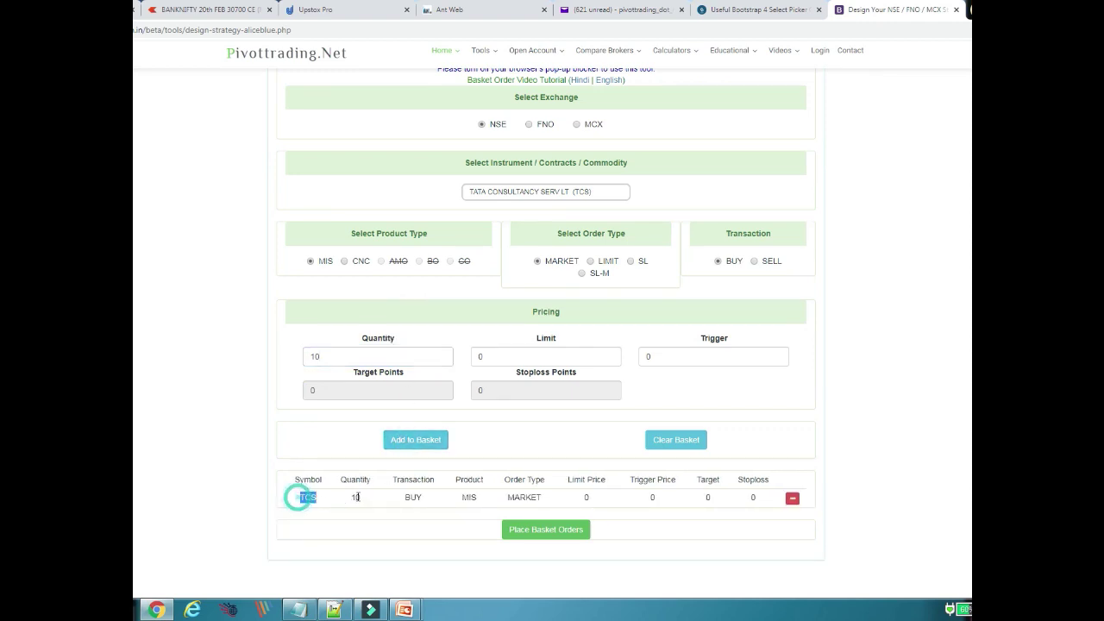
left_click_drag(302, 498, 759, 500)
left_click(755, 496)
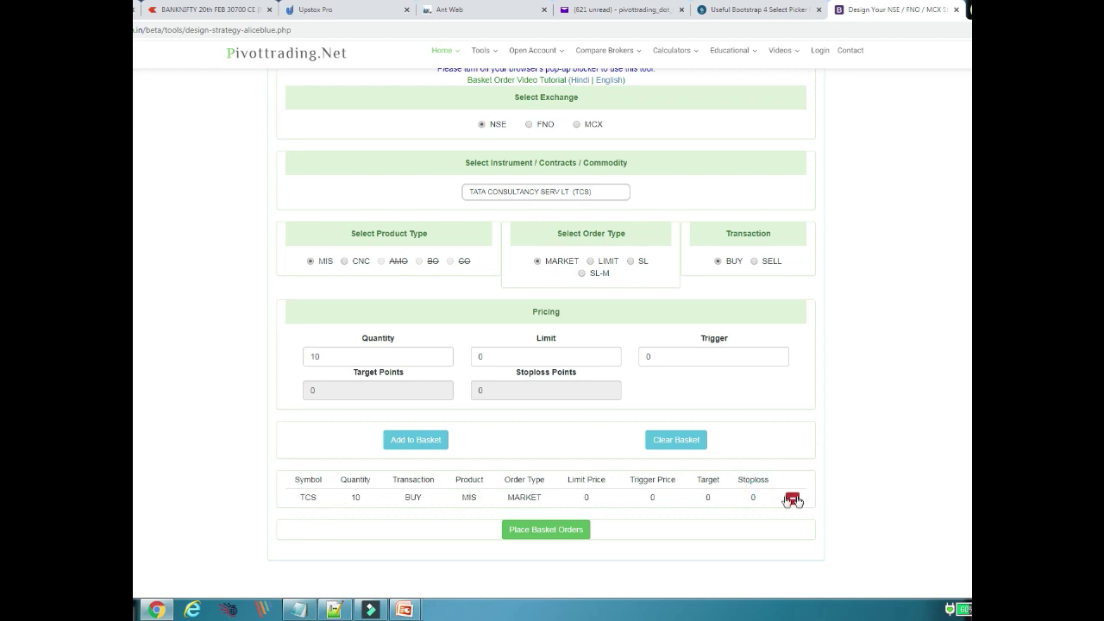
- Replace the instrument with INFOSYS (INFY) by searching 'infosys'
left_click(612, 193)
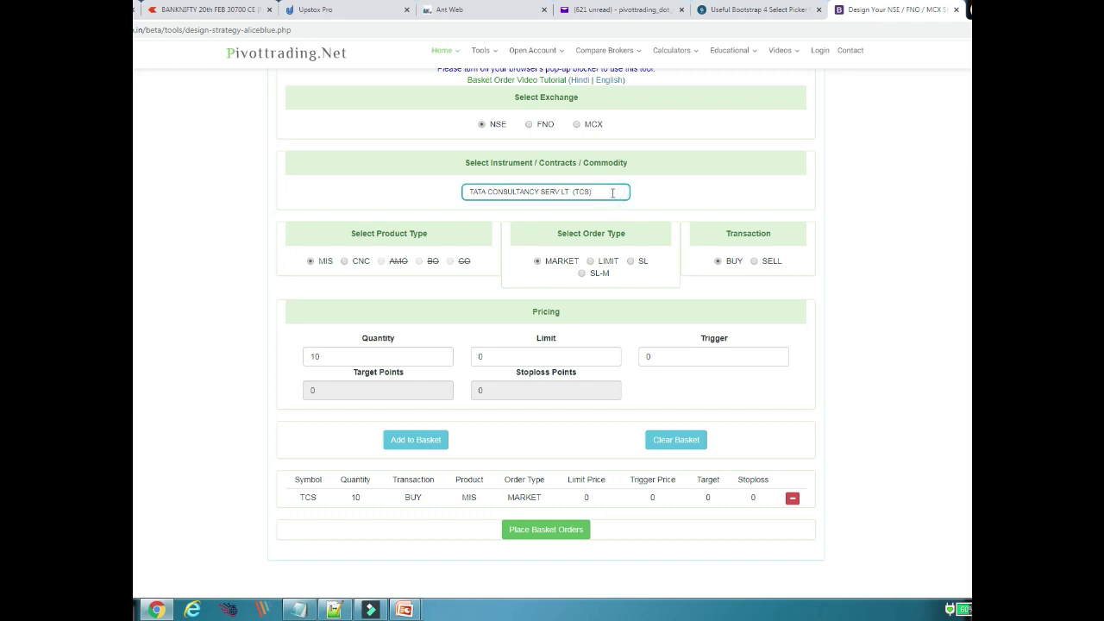
key("ctrl+a")
key("BackSpace")
type("infosys")
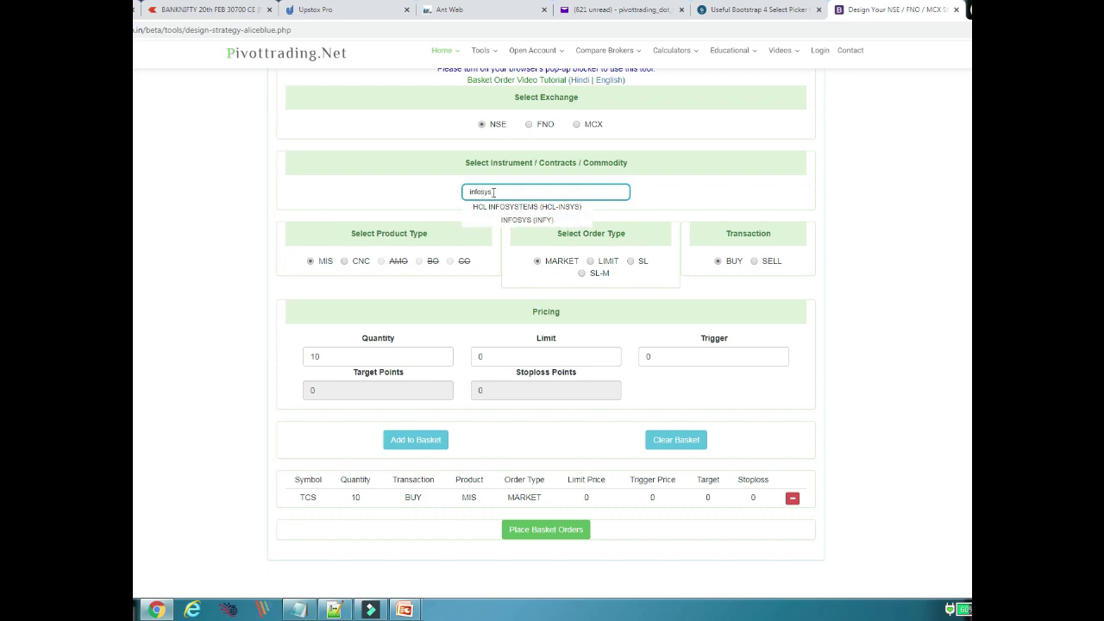
left_click(535, 221)
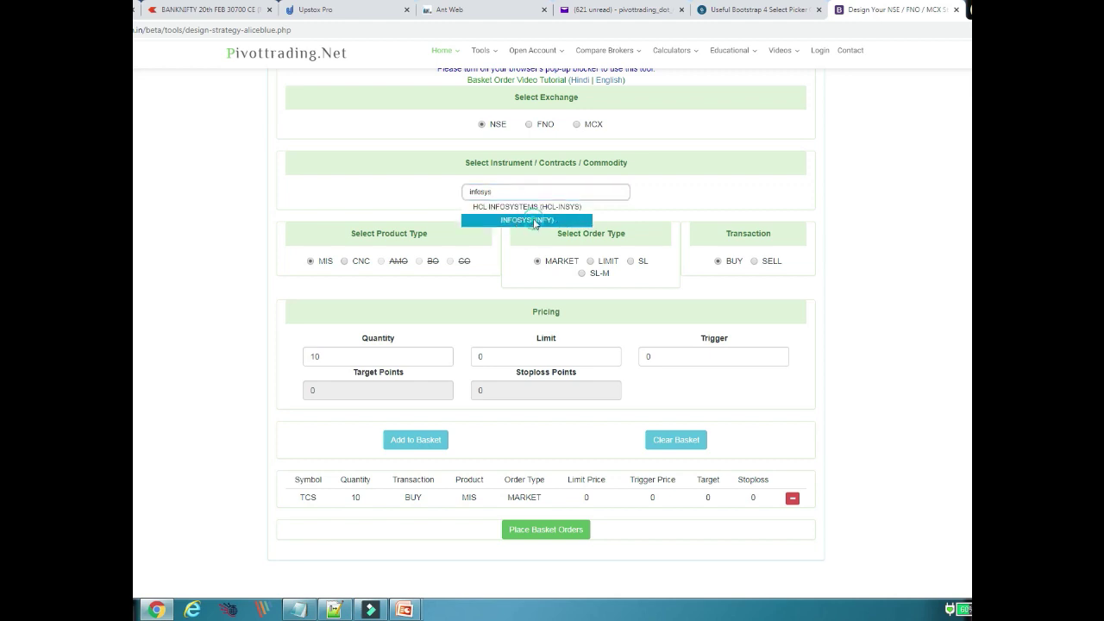
- Add an MIS market sell of 50 INFY shares to the basket
left_click(320, 265)
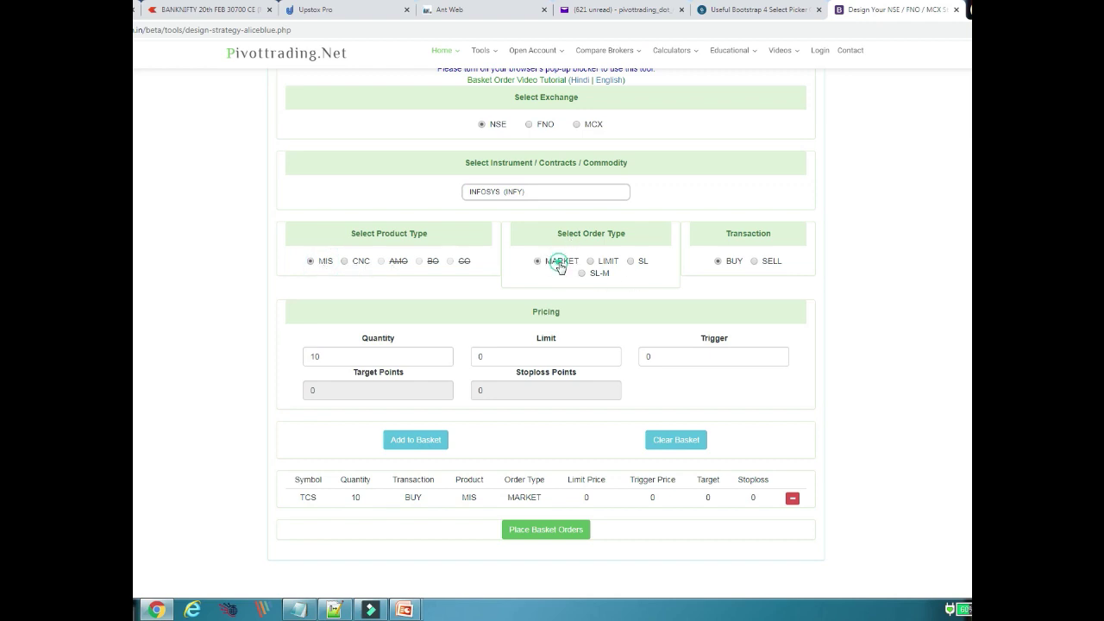
left_click(765, 262)
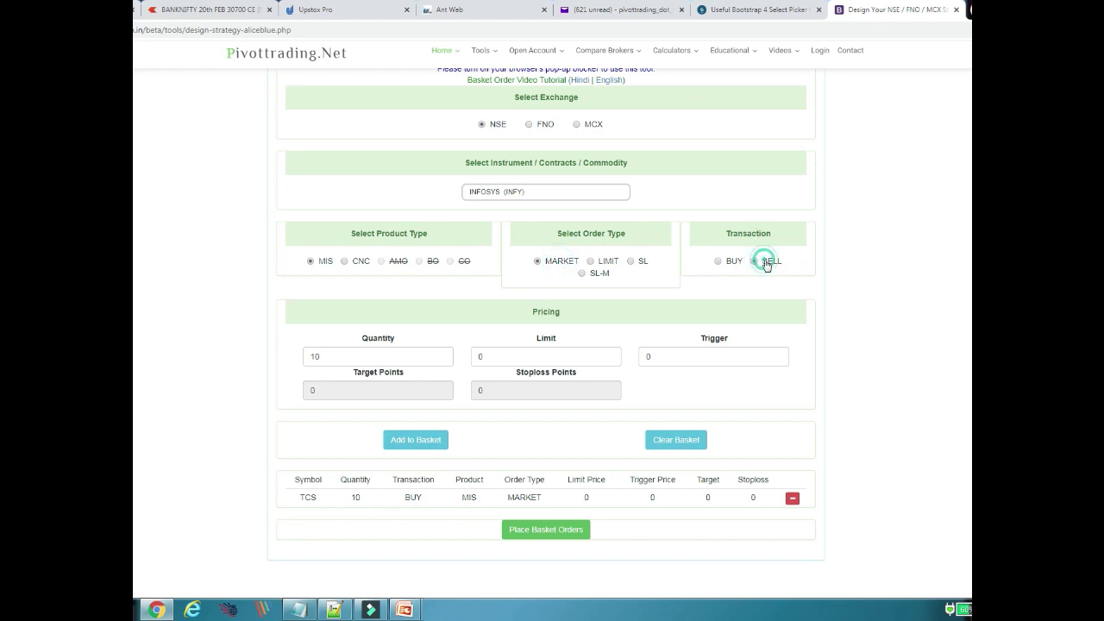
left_click(353, 360)
key("BackSpace")
key("BackSpace")
type("5")
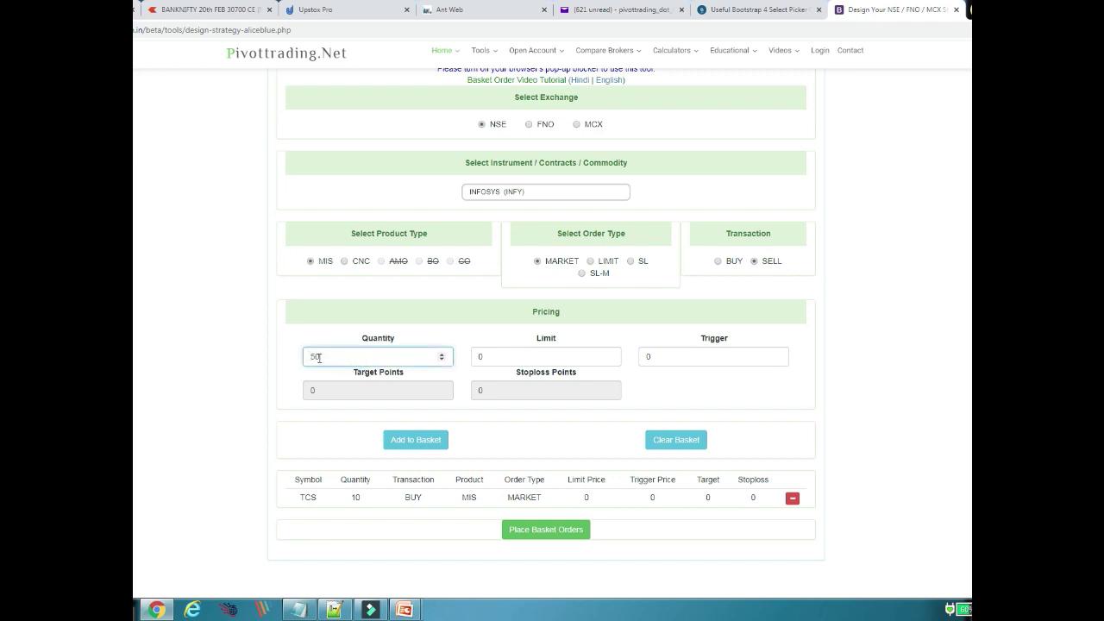
left_click(421, 442)
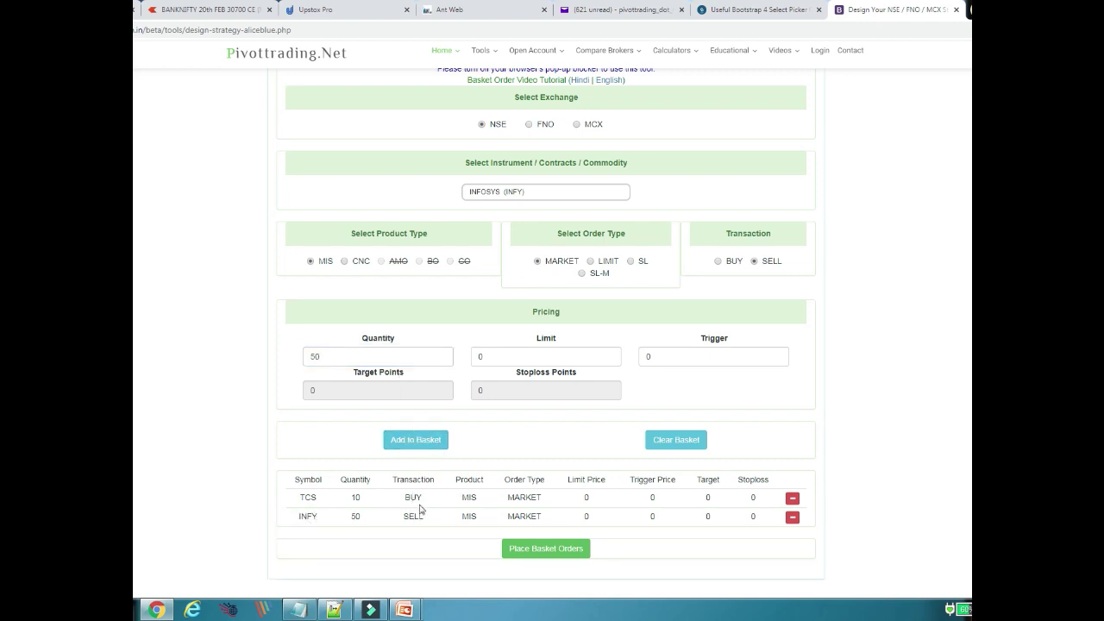
left_click(546, 190)
key("ctrl+a")
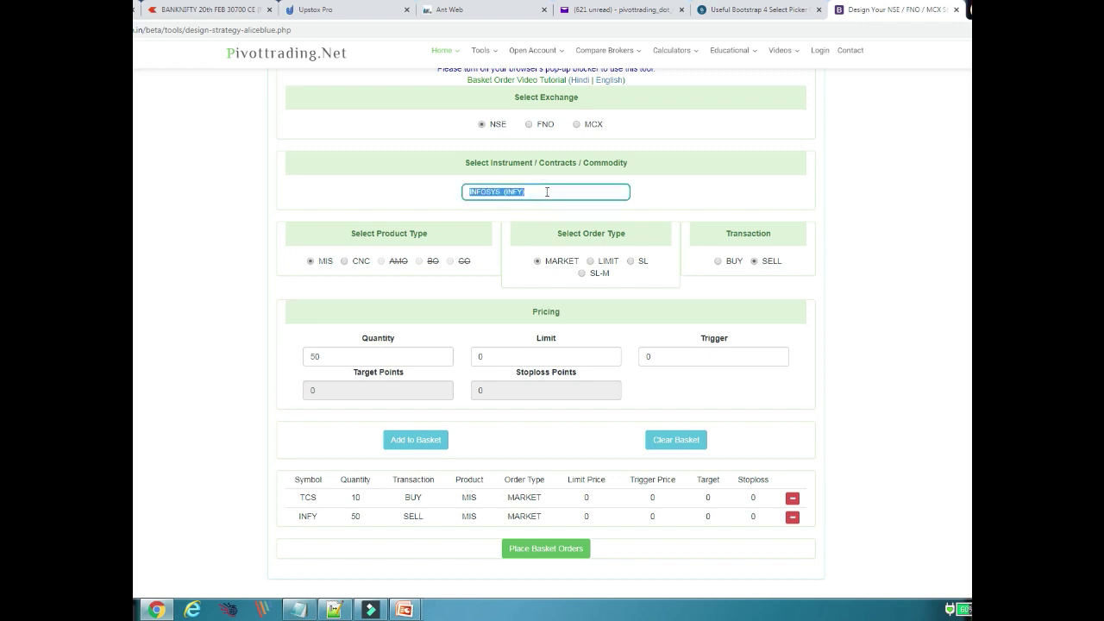
- Select RELIANCE INDUSTRIES by searching 'reliance indus', keeping MIS after trying CNC
key("BackSpace")
type("reliance indust")
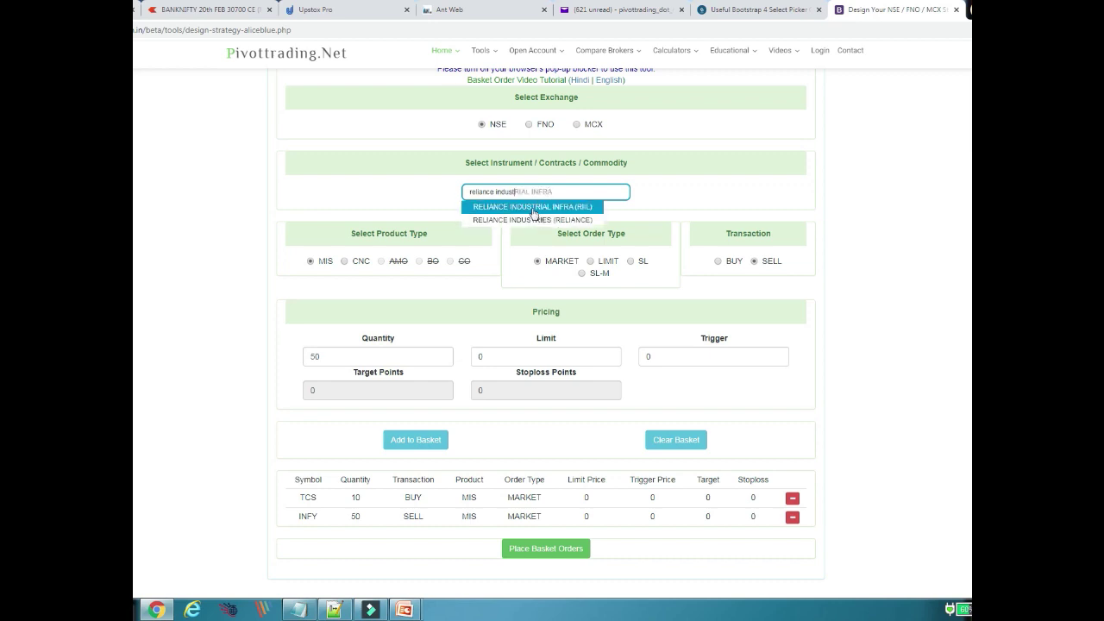
left_click(518, 224)
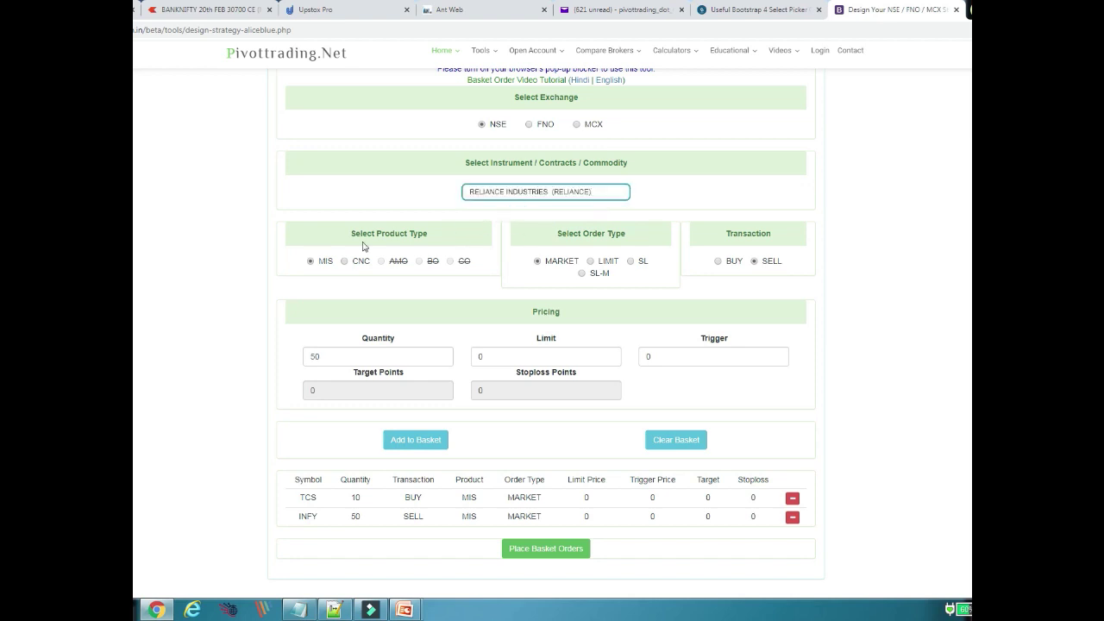
left_click(325, 265)
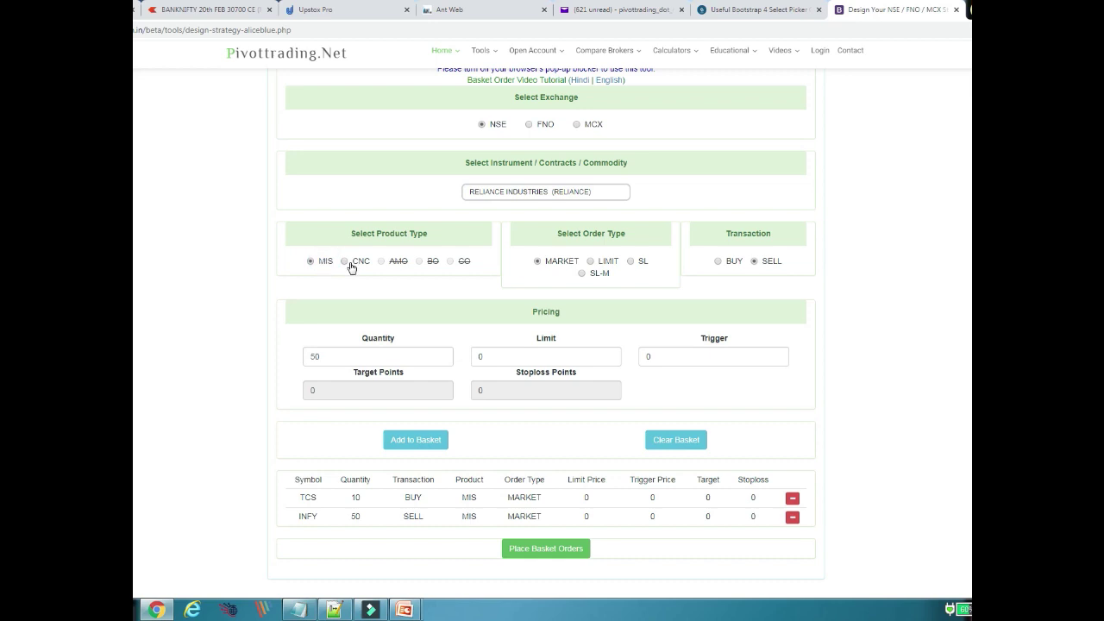
left_click(350, 265)
left_click(326, 268)
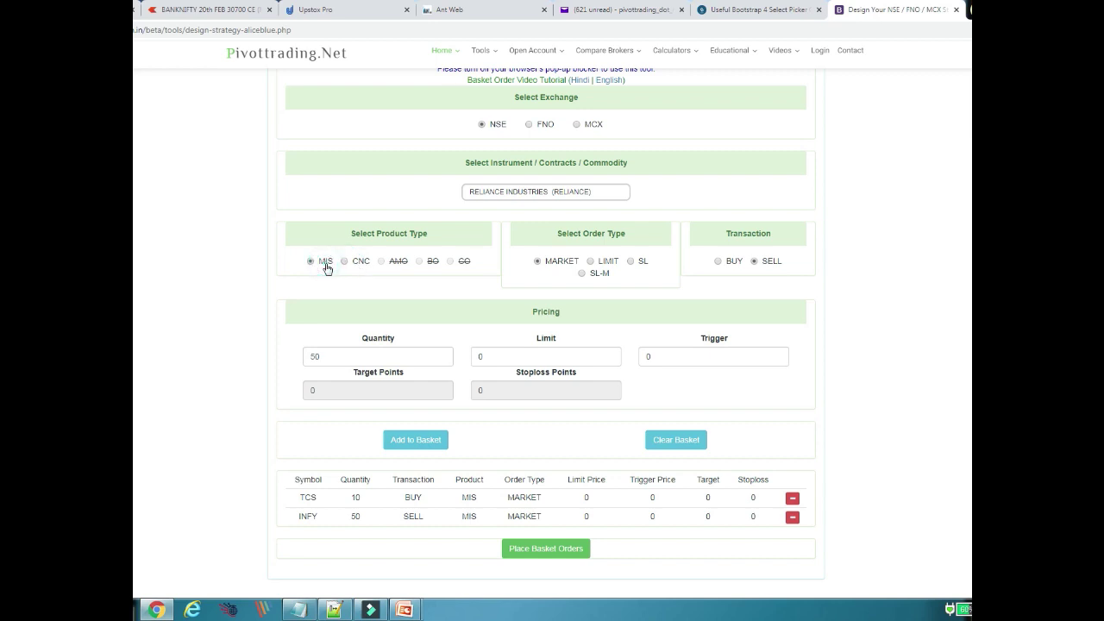
- Add a MARKET buy of 25 RELIANCE shares to the basket, reverting from LIMIT
left_click(603, 266)
left_click(549, 268)
left_click(730, 260)
left_click(364, 359)
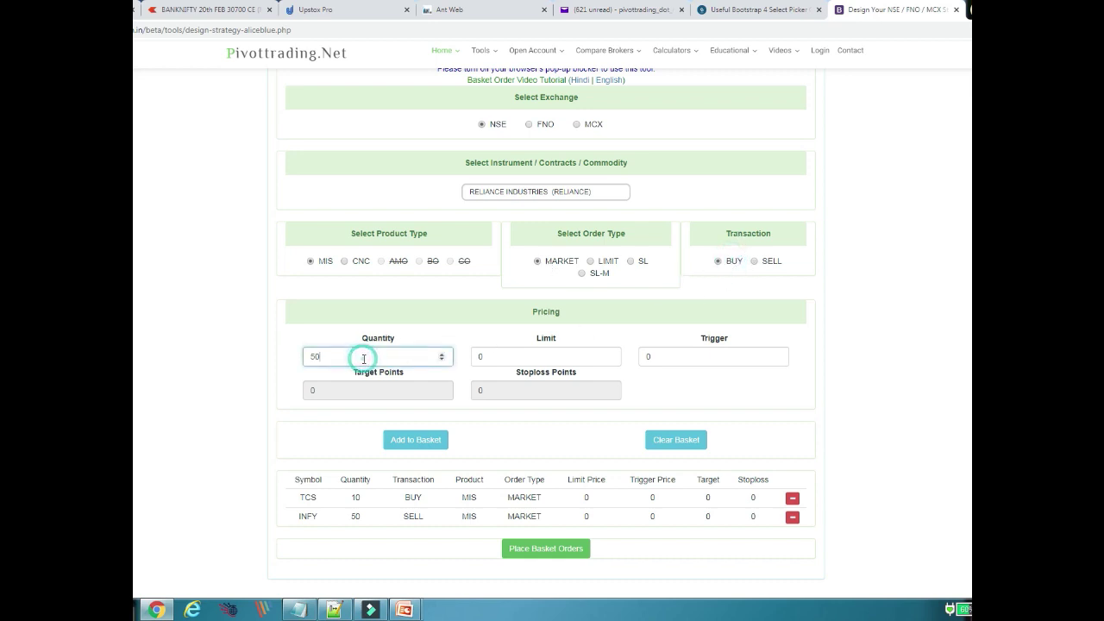
key("BackSpace")
key("BackSpace")
type("2")
left_click(426, 444)
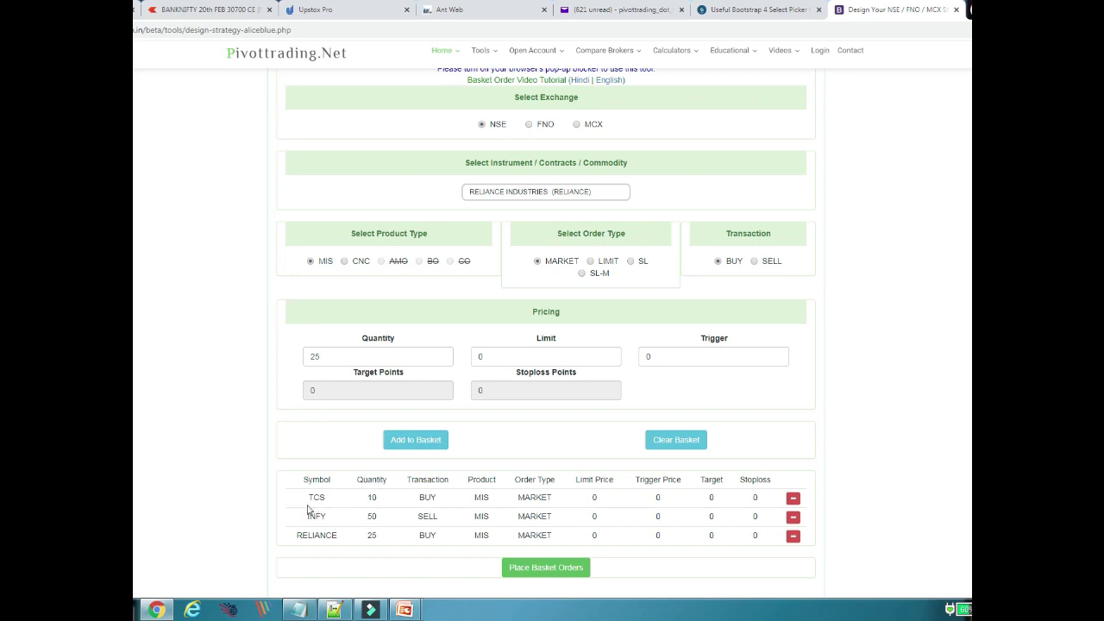
scroll(525, 491, "down", 1)
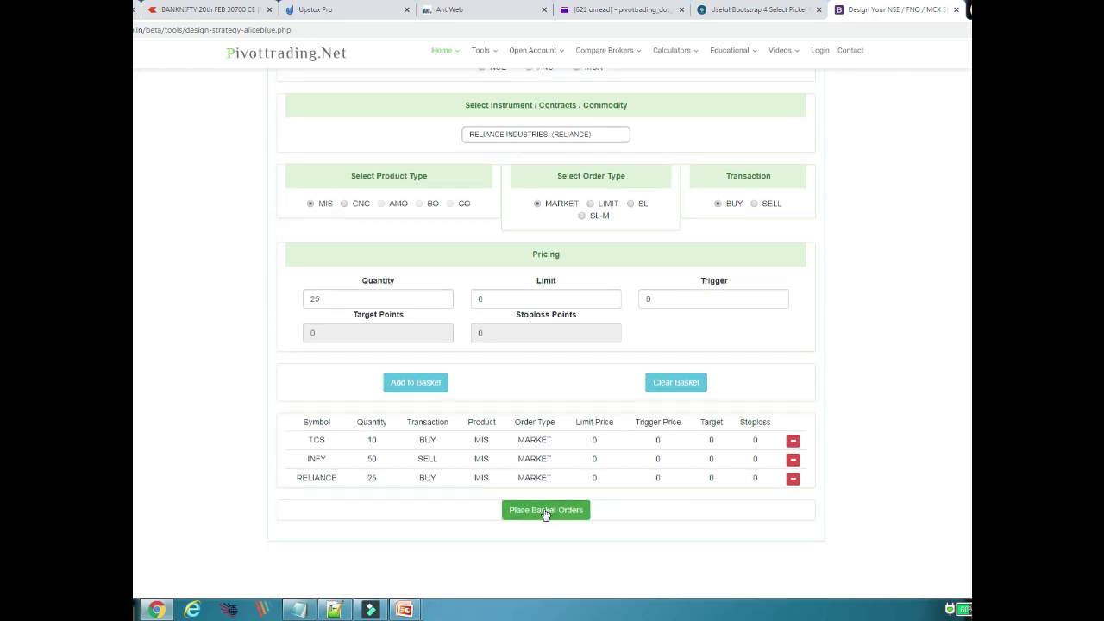
- Send the TCS, INFY and RELIANCE basket to ANT Web and place all three orders
left_click(545, 510)
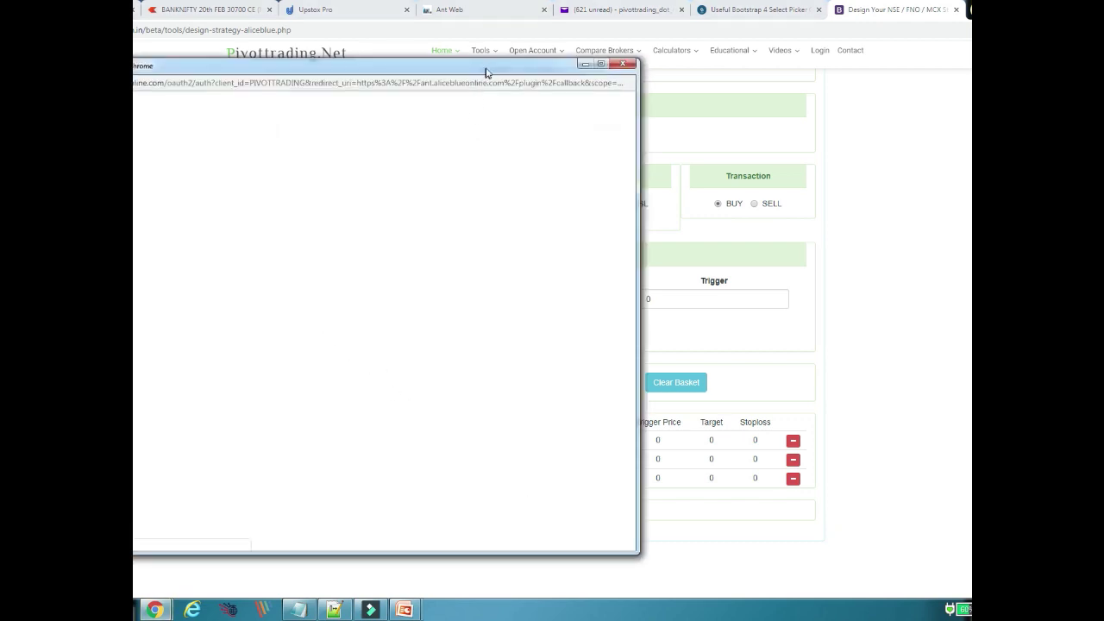
left_click_drag(486, 72, 685, 74)
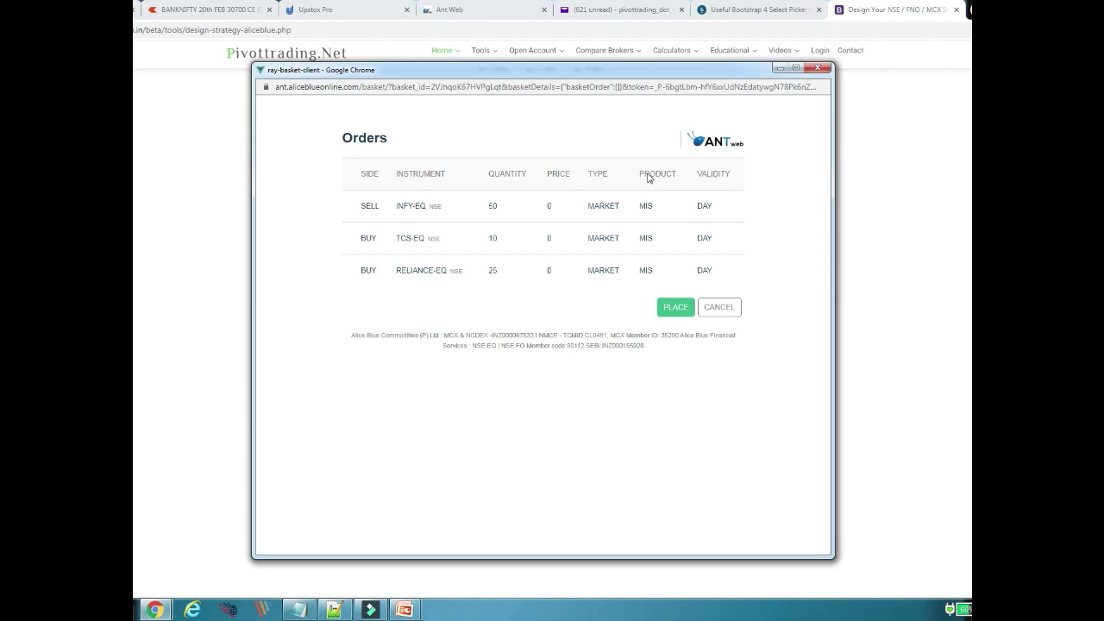
mouse_move(507, 234)
left_click(673, 310)
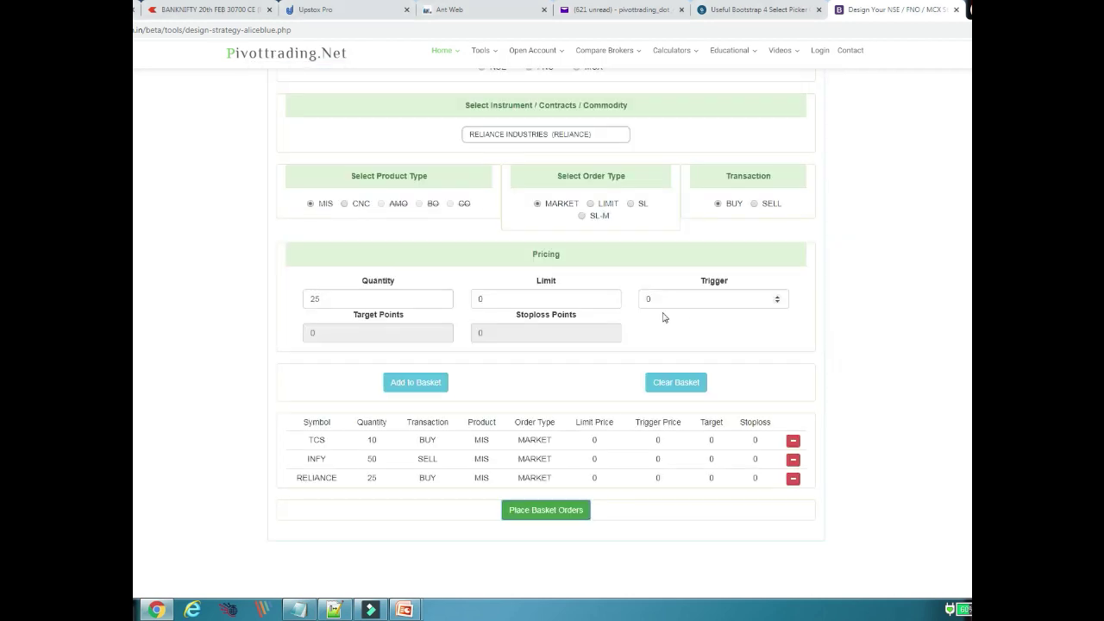
left_click(477, 14)
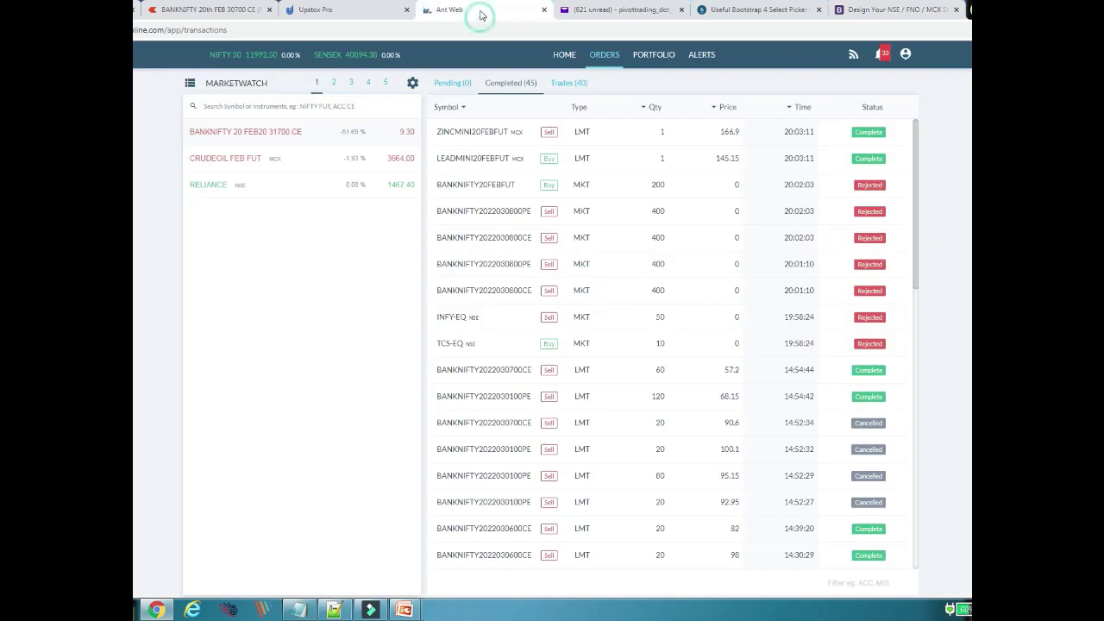
- Check ANT Web's Completed orders, then return to the Design Your NSE / FNO / MCX tab
left_click(521, 85)
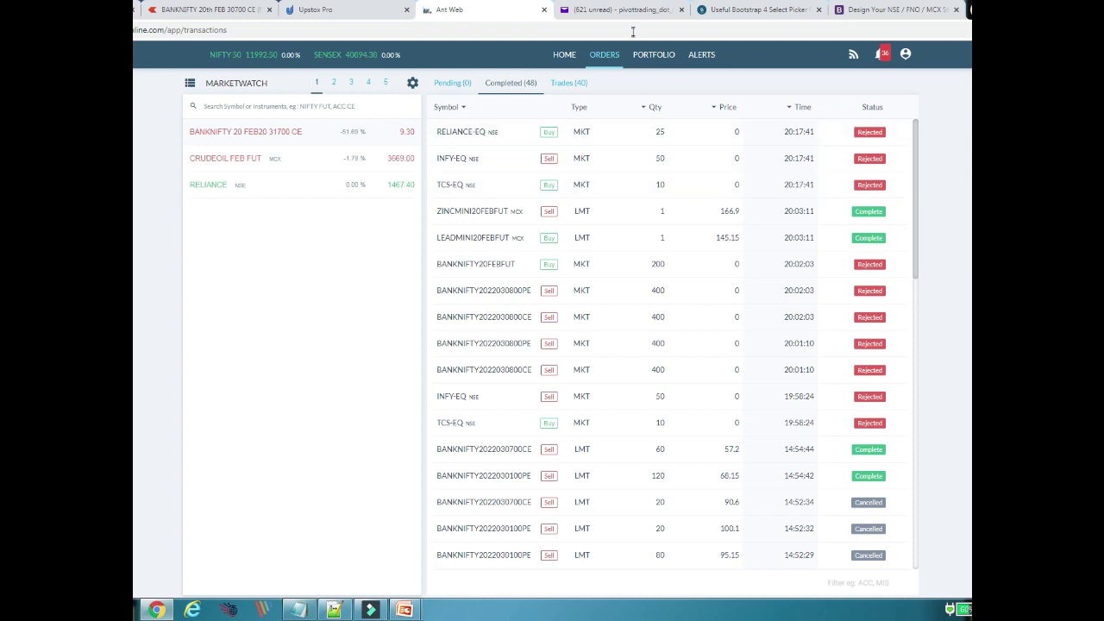
left_click(858, 12)
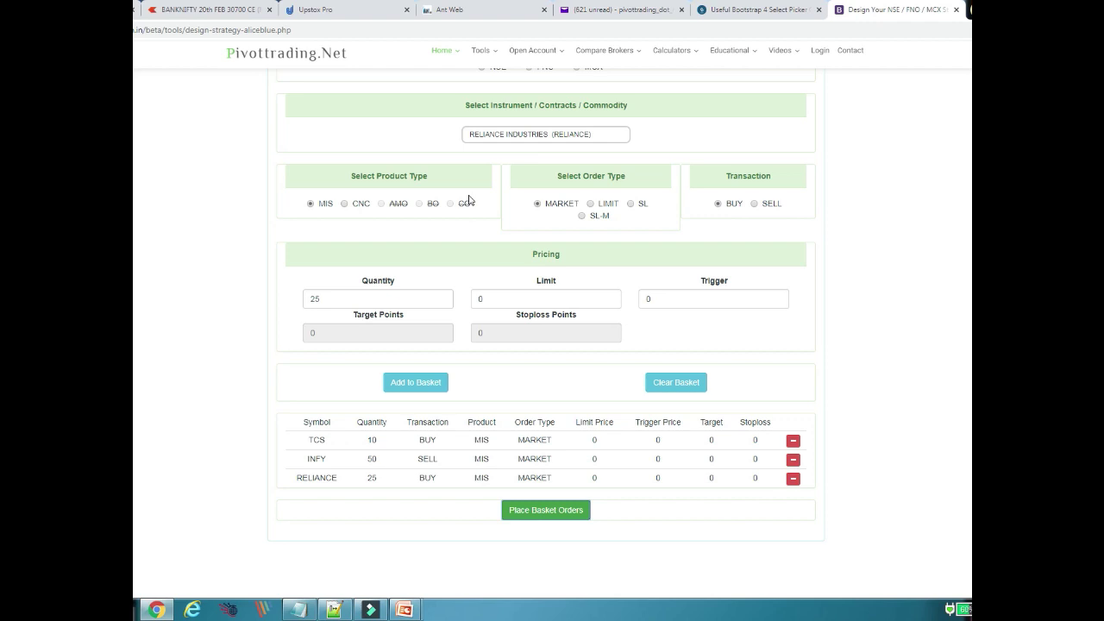
- Set the basket form's exchange to FNO, emptying the previous equity basket
scroll(523, 183, "up", 1)
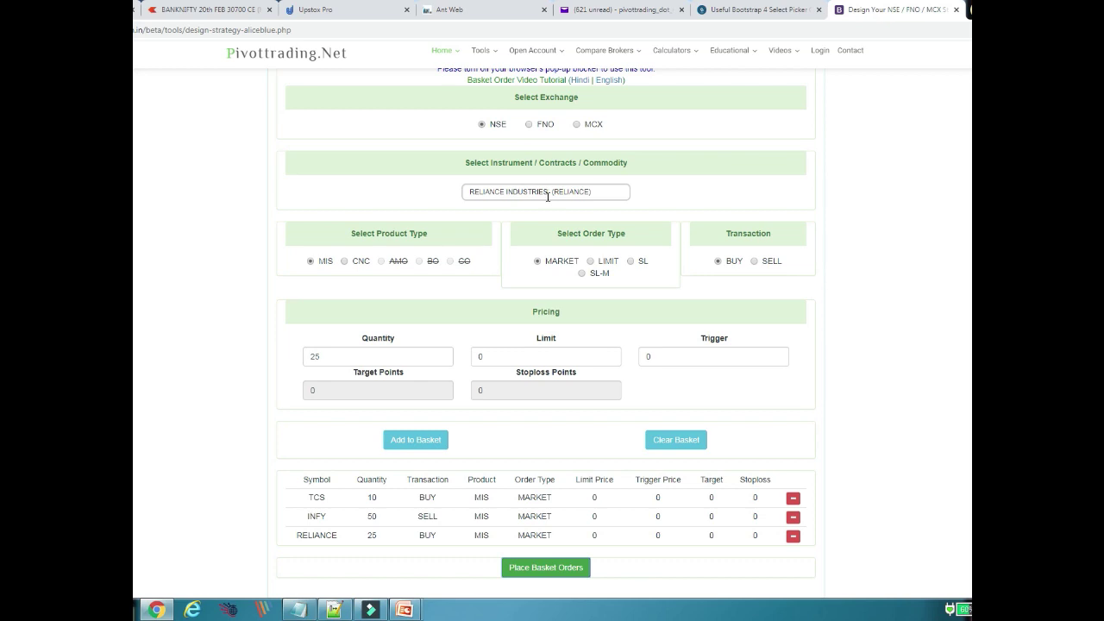
scroll(548, 197, "up", 1)
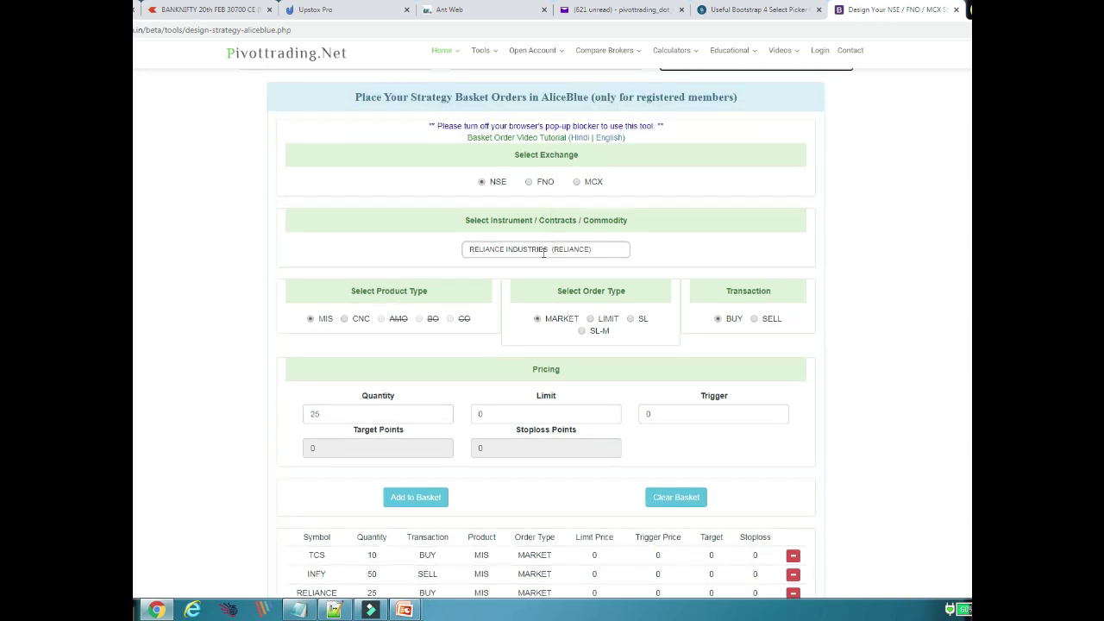
left_click(547, 185)
left_click(528, 248)
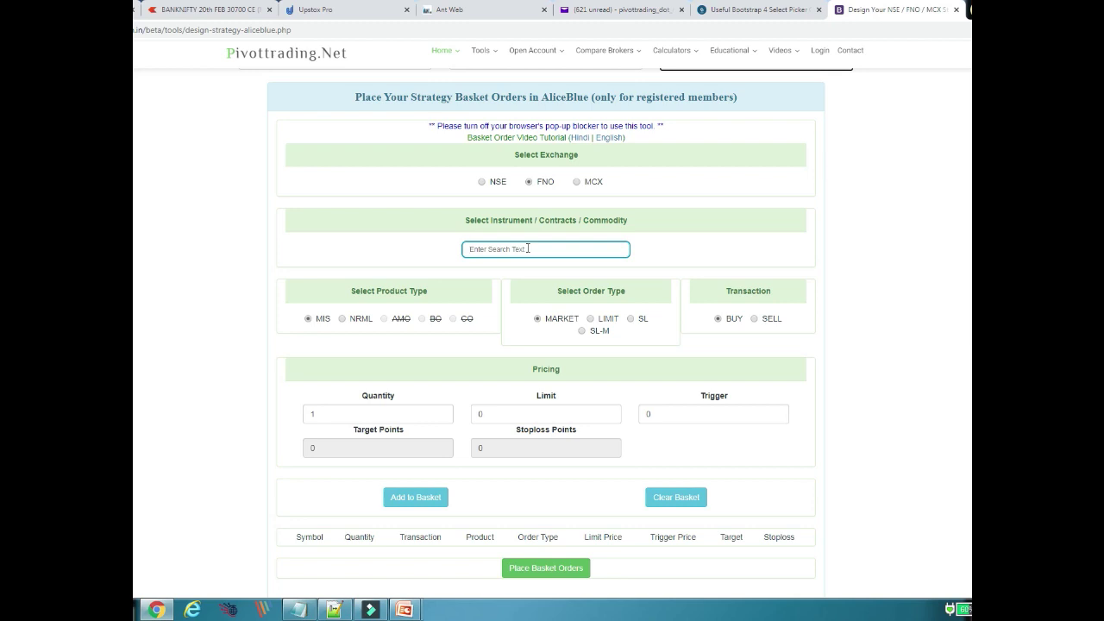
type("B")
type("anknifty 208")
key("BackSpace")
key("BackSpace")
key("BackSpace")
key("BackSpace")
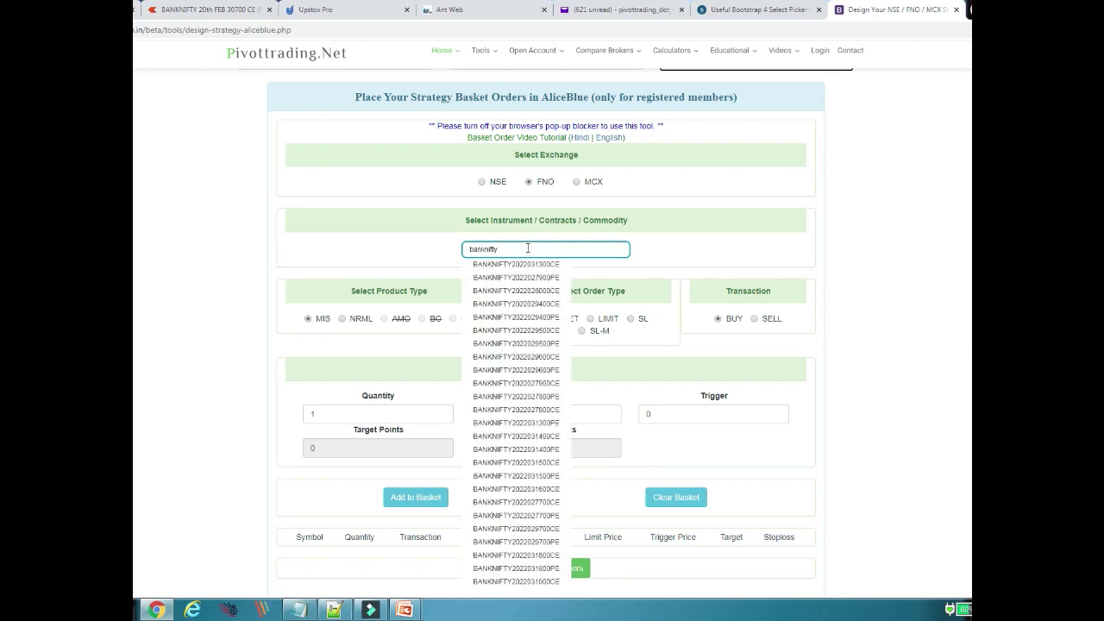
type("3")
type(" 308")
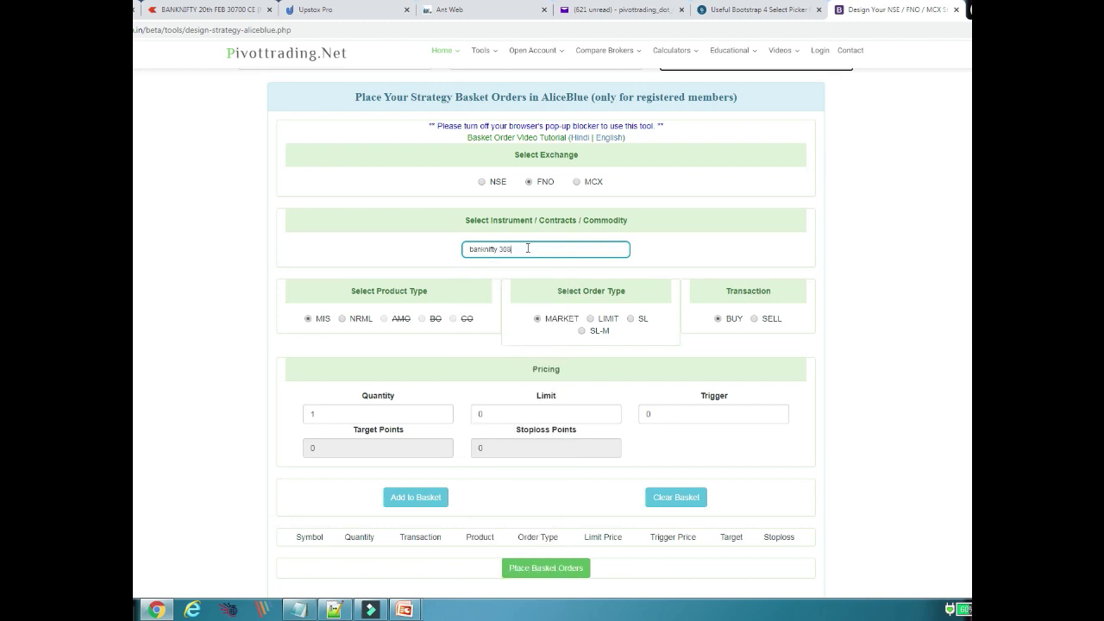
type("00 ce")
key("BackSpace")
key("BackSpace")
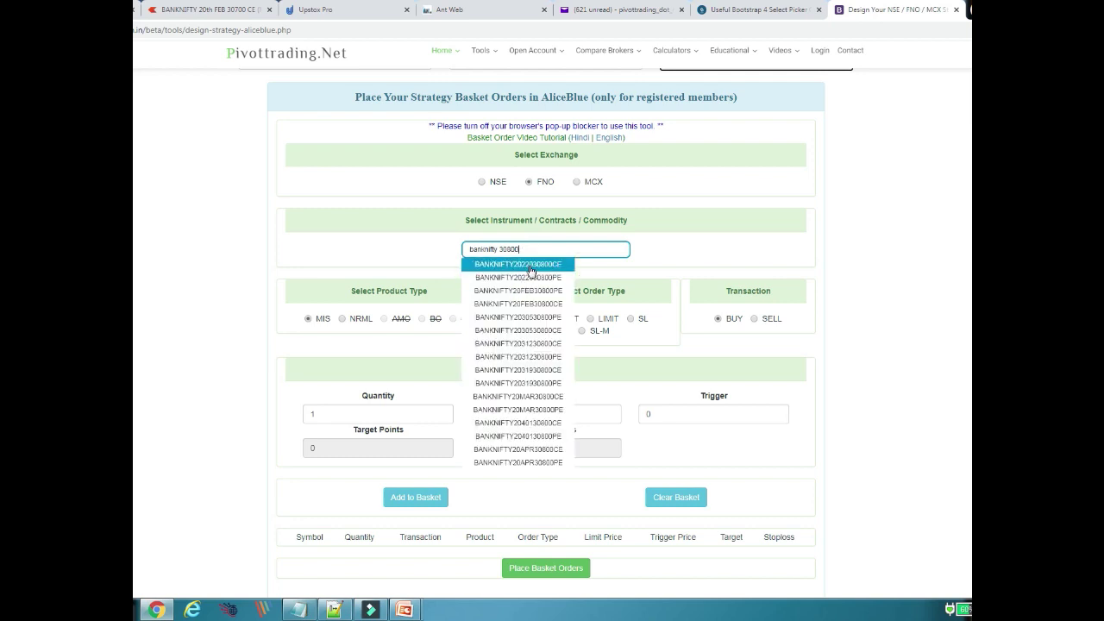
left_click(530, 270)
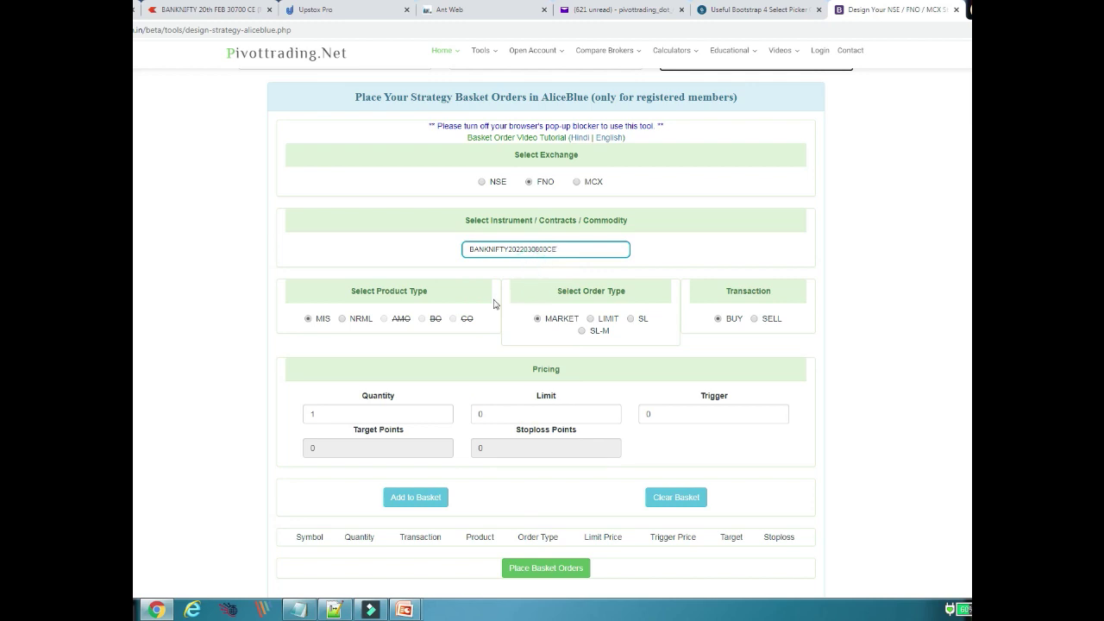
left_click(756, 319)
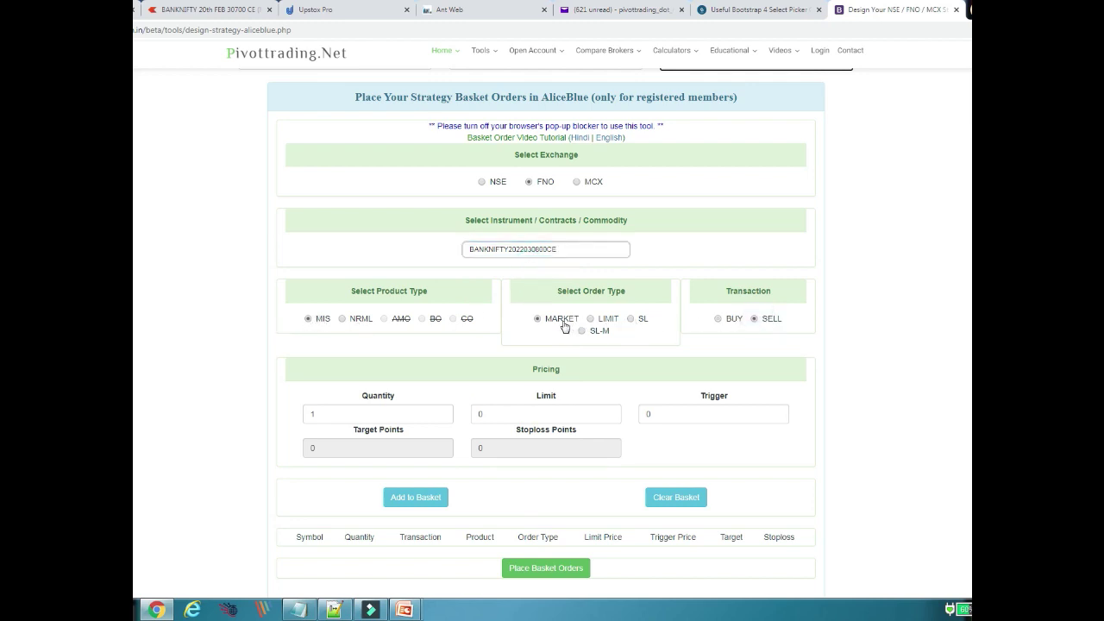
scroll(421, 481, "down", 1)
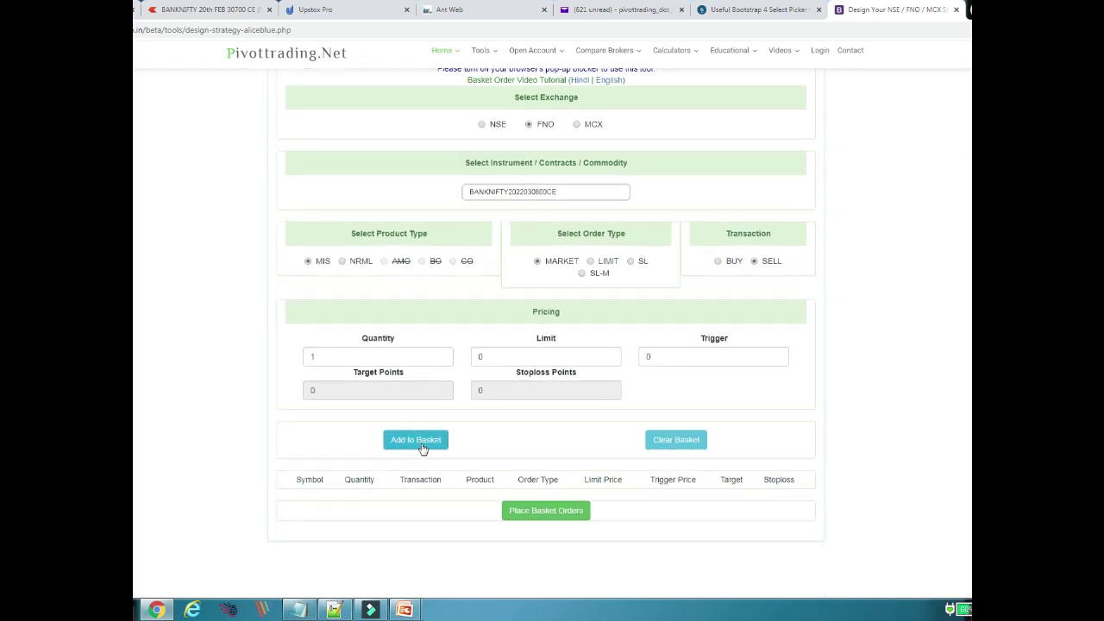
left_click(421, 441)
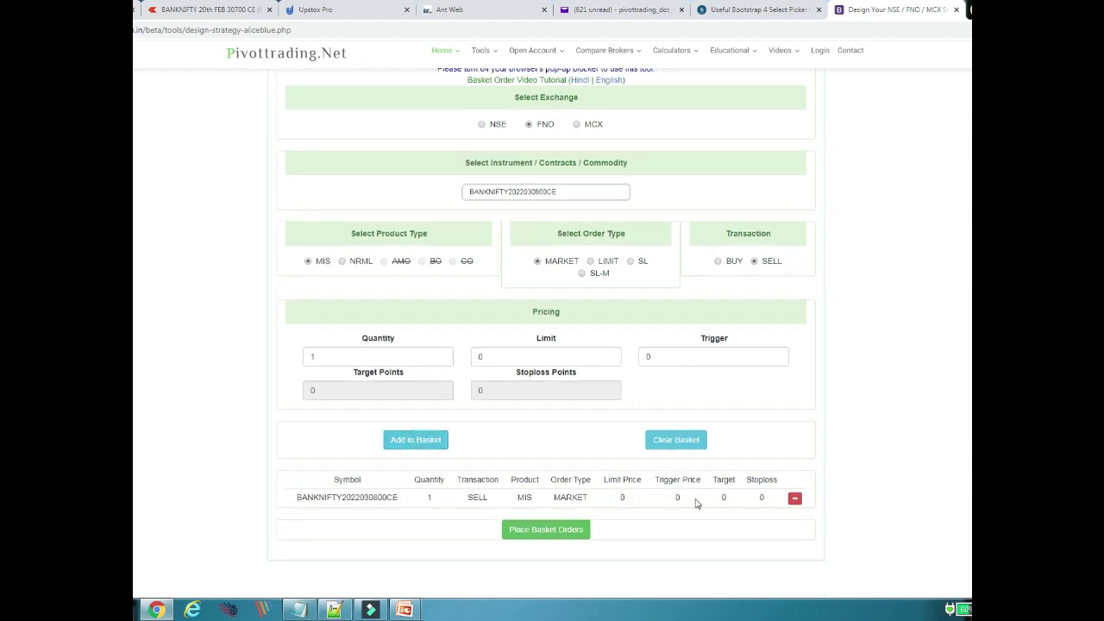
left_click(564, 190)
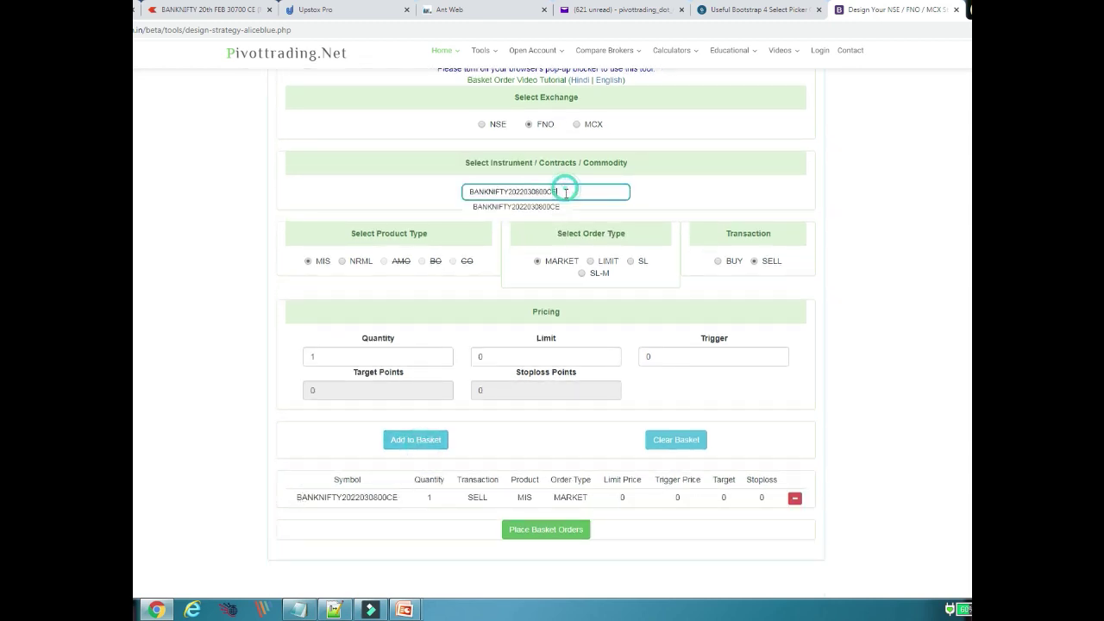
key("BackSpace")
key("BackSpace")
key("BackSpace")
key("BackSpace")
left_click(514, 208)
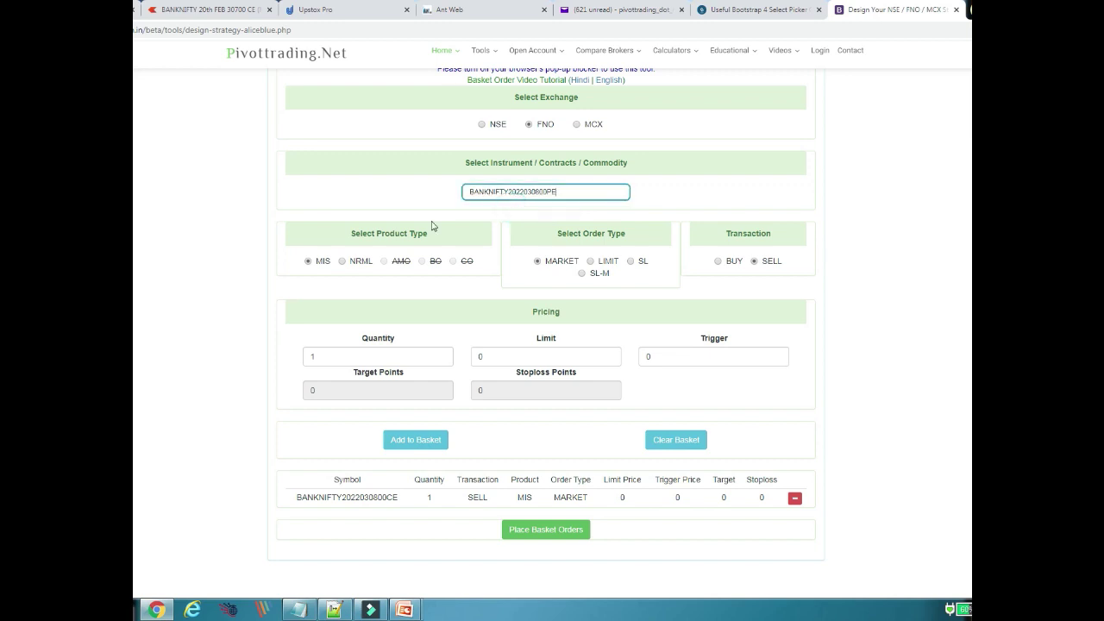
left_click(316, 261)
left_click(576, 264)
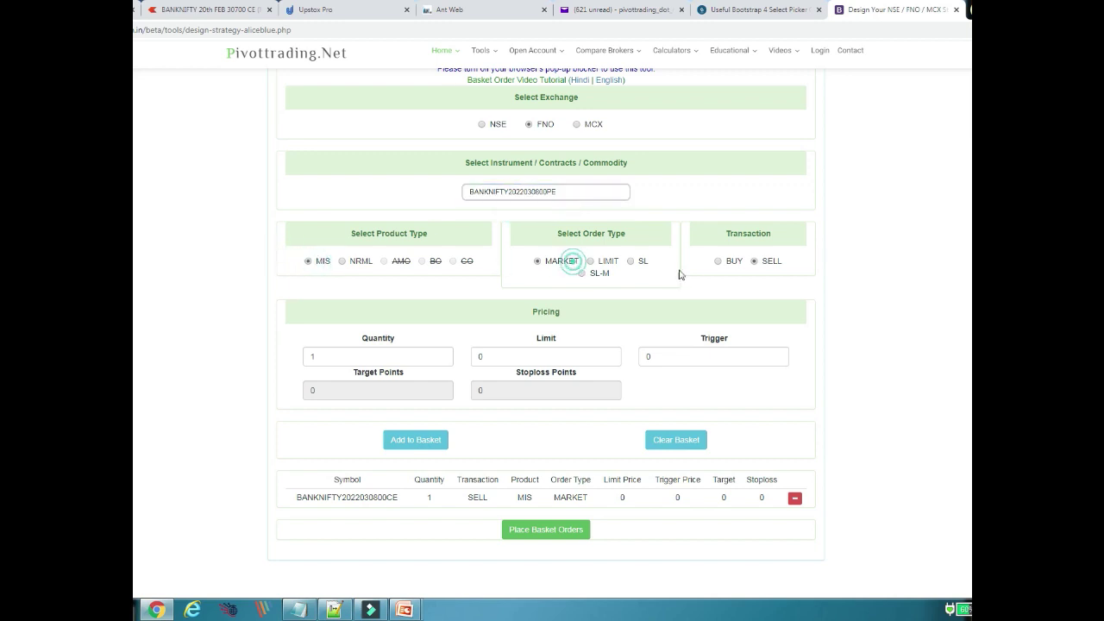
left_click(769, 263)
left_click(327, 361)
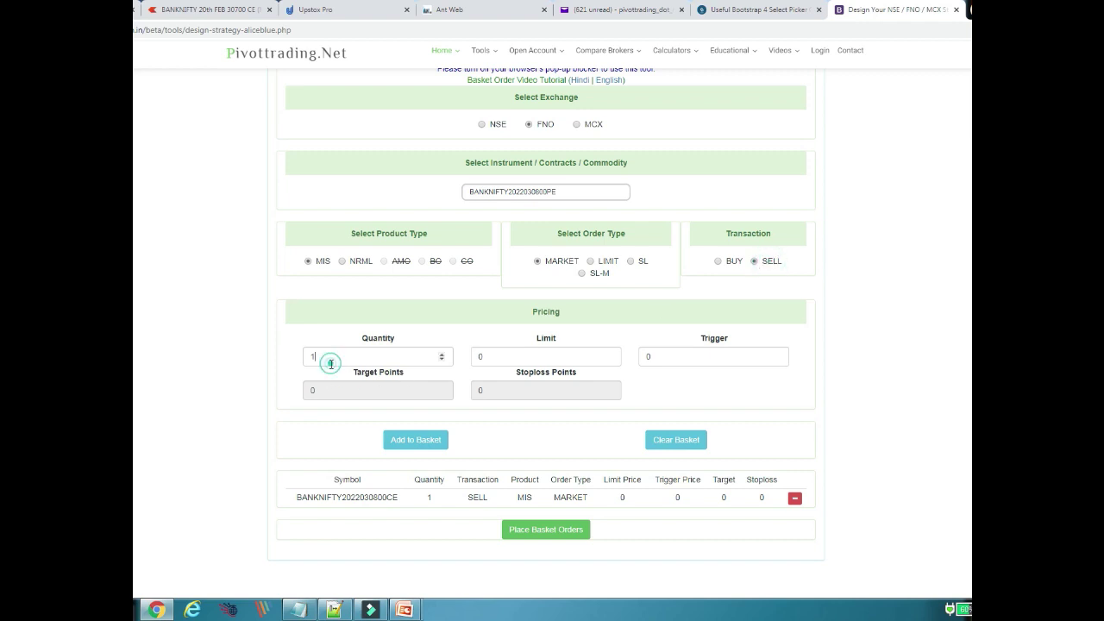
left_click(421, 443)
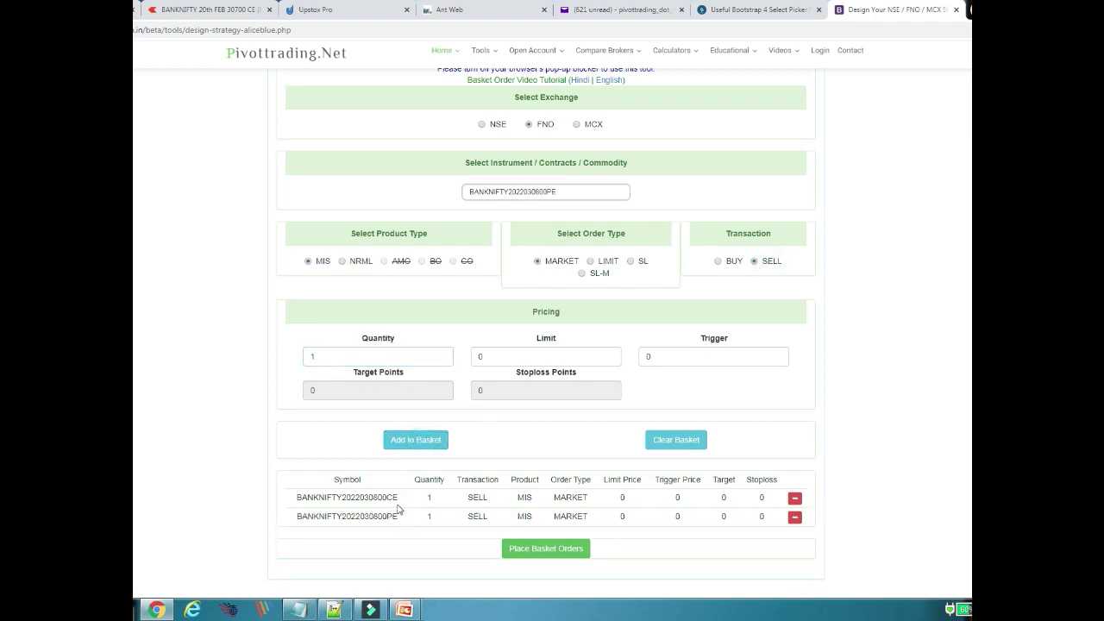
- Add an MIS market buy of 2 BANKNIFTY20FEBFUT to the basket as the third leg
left_click(582, 192)
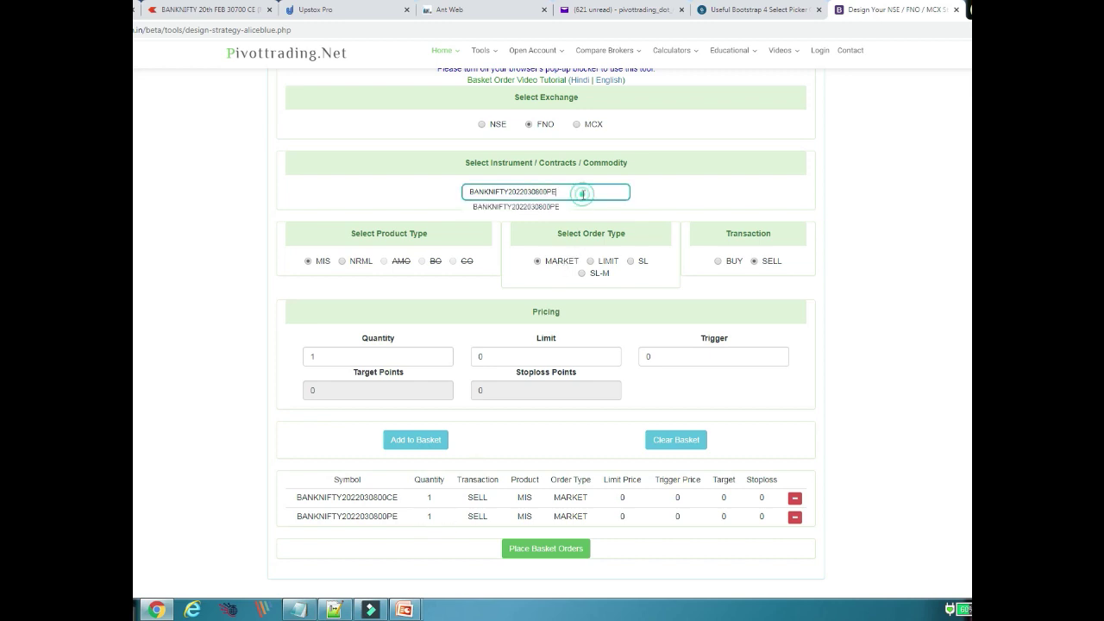
key("ctrl+a")
key("BackSpace")
type("banknif")
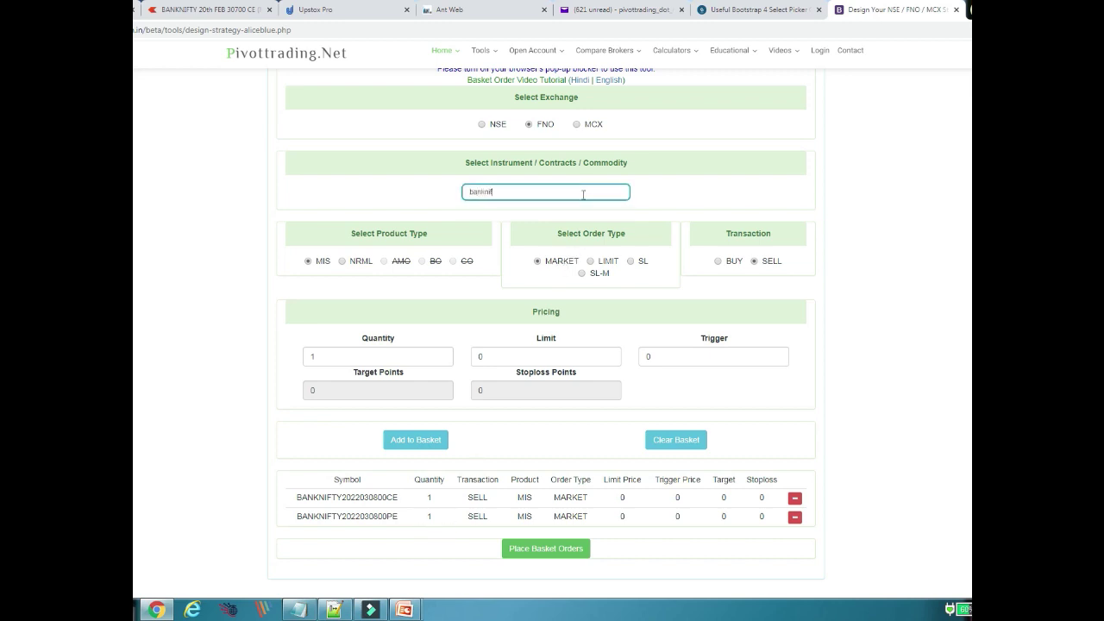
type("ty ful")
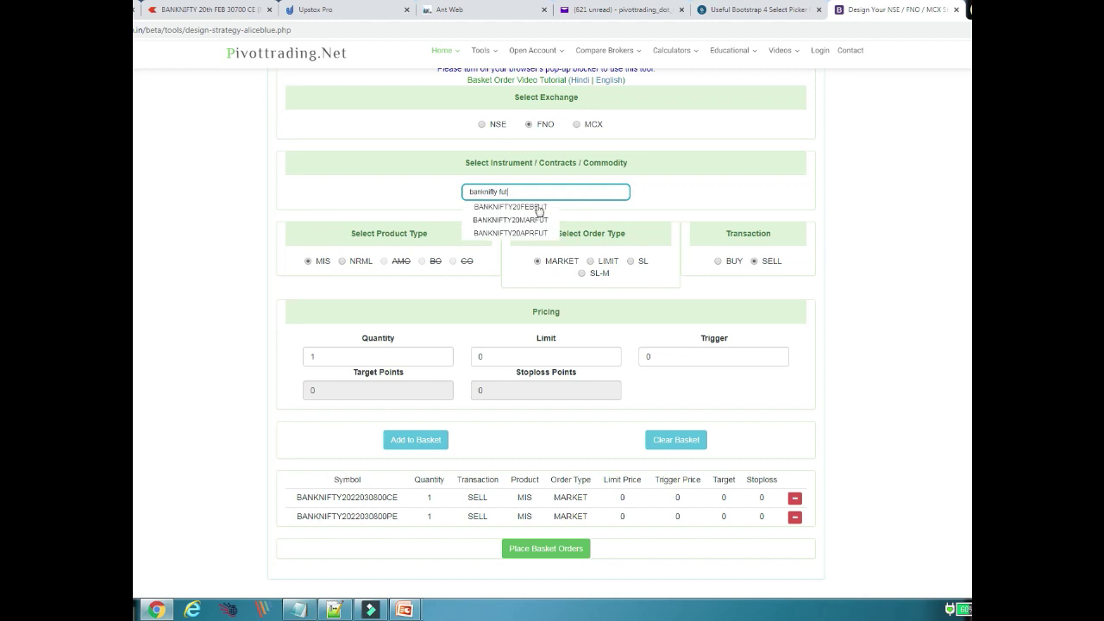
left_click(518, 208)
left_click(720, 263)
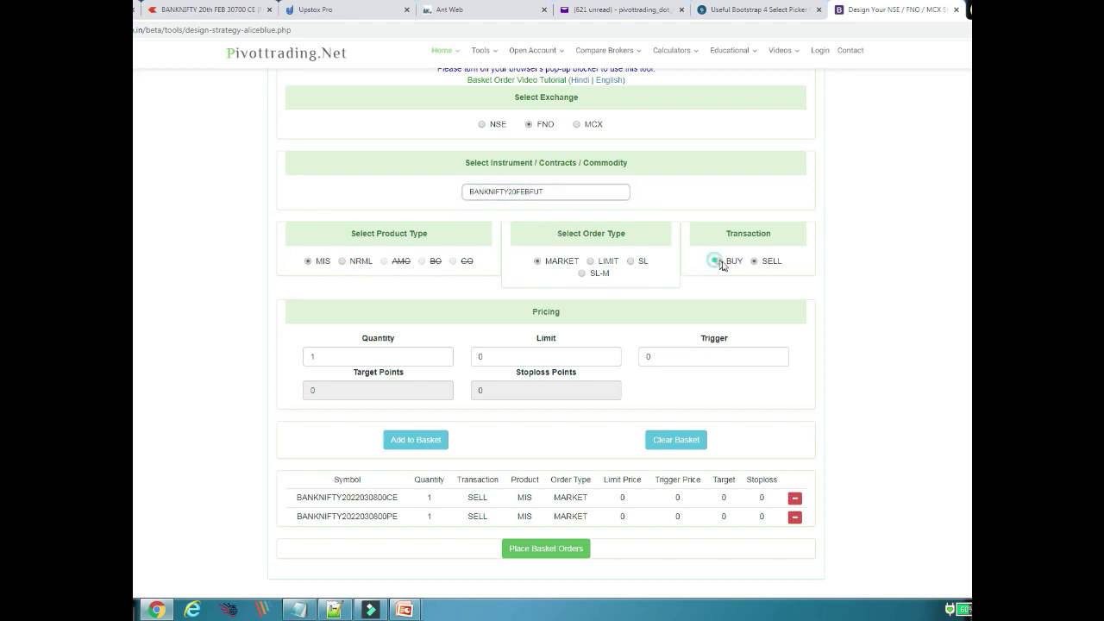
left_click(328, 358)
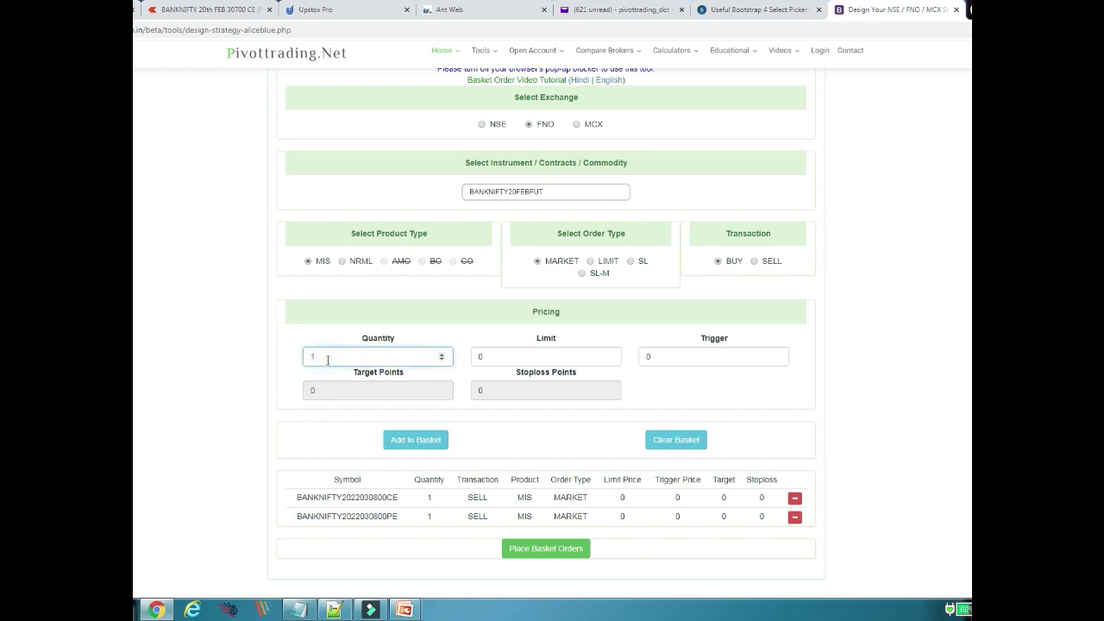
key("BackSpace")
type("2")
left_click(421, 434)
scroll(422, 425, "down", 1)
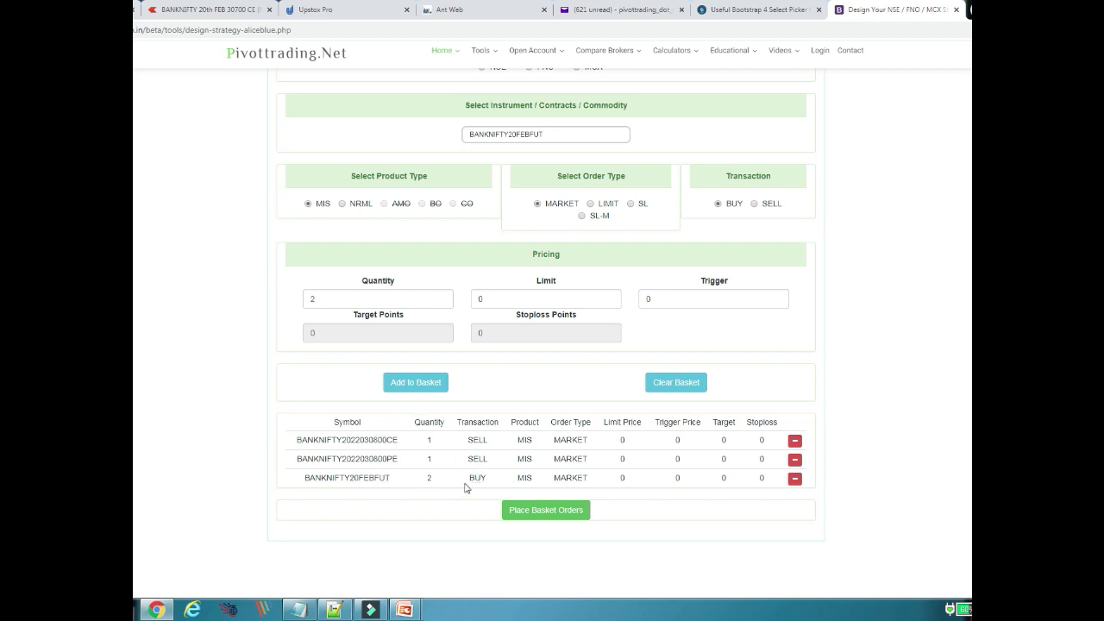
- Place the BANKNIFTY CE, PE and futures basket in ANT Web and view its orders page
left_click(536, 510)
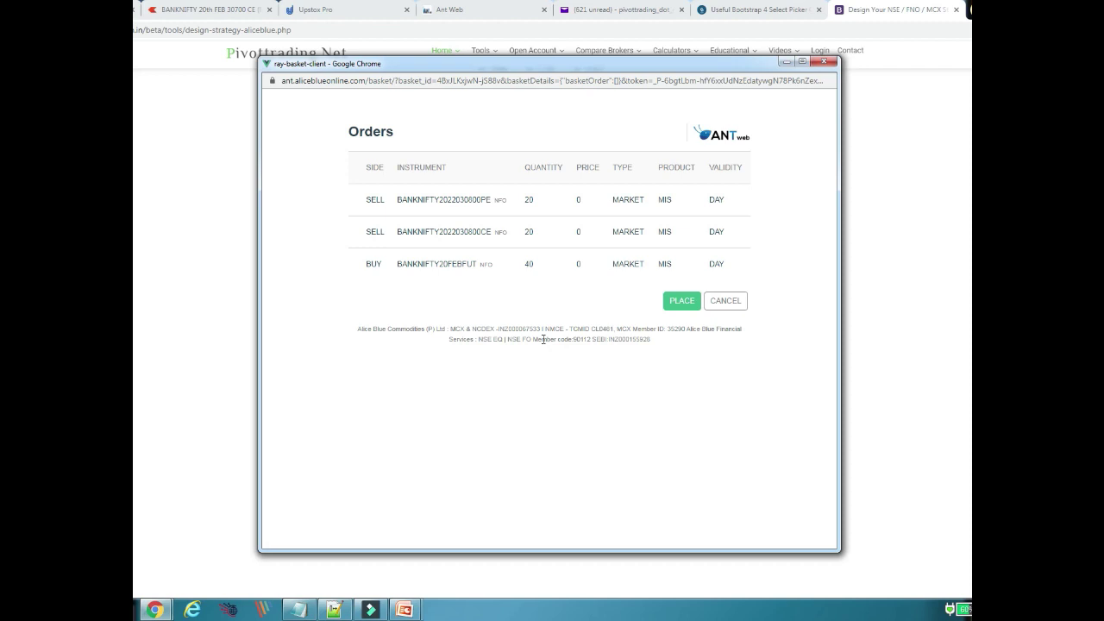
left_click(681, 300)
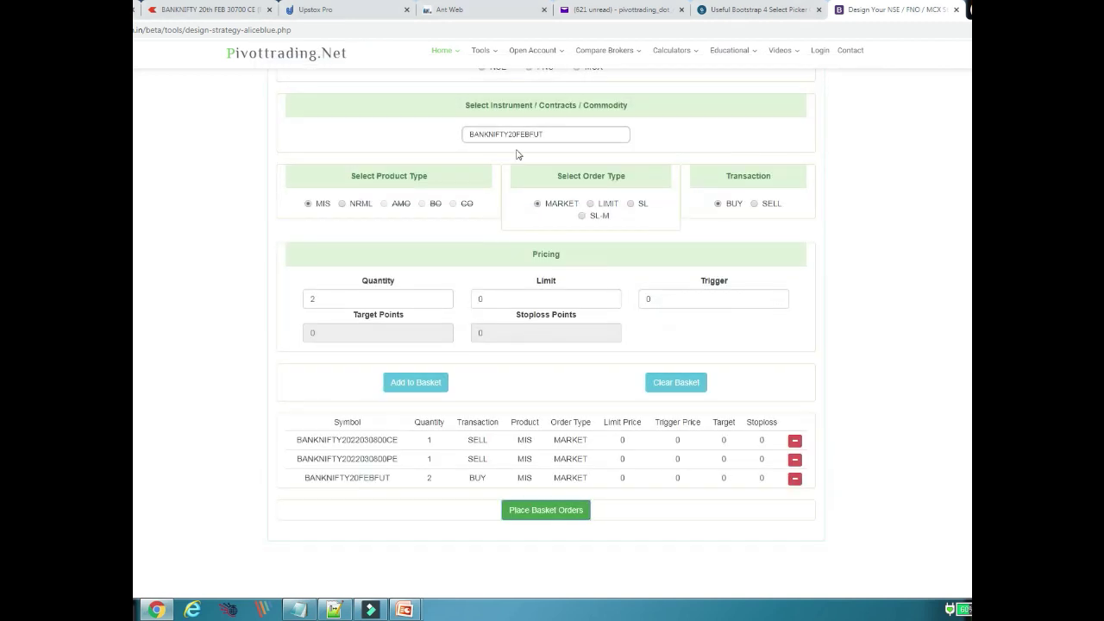
left_click(480, 13)
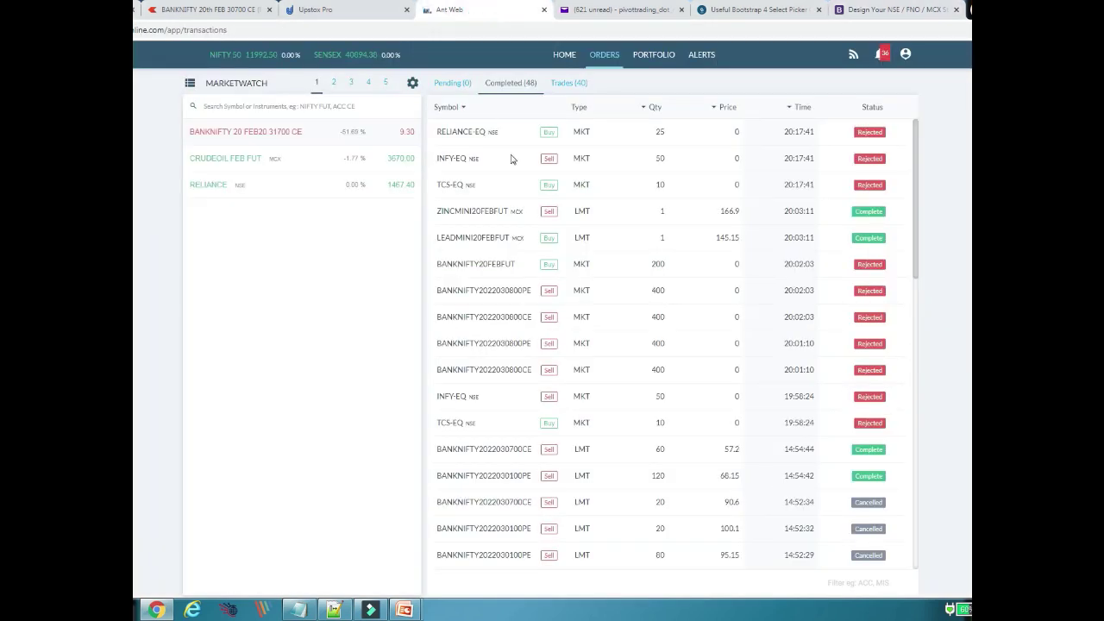
- Confirm the three BANKNIFTY orders show as rejected under Completed orders, then go back to the basket designer
left_click(520, 86)
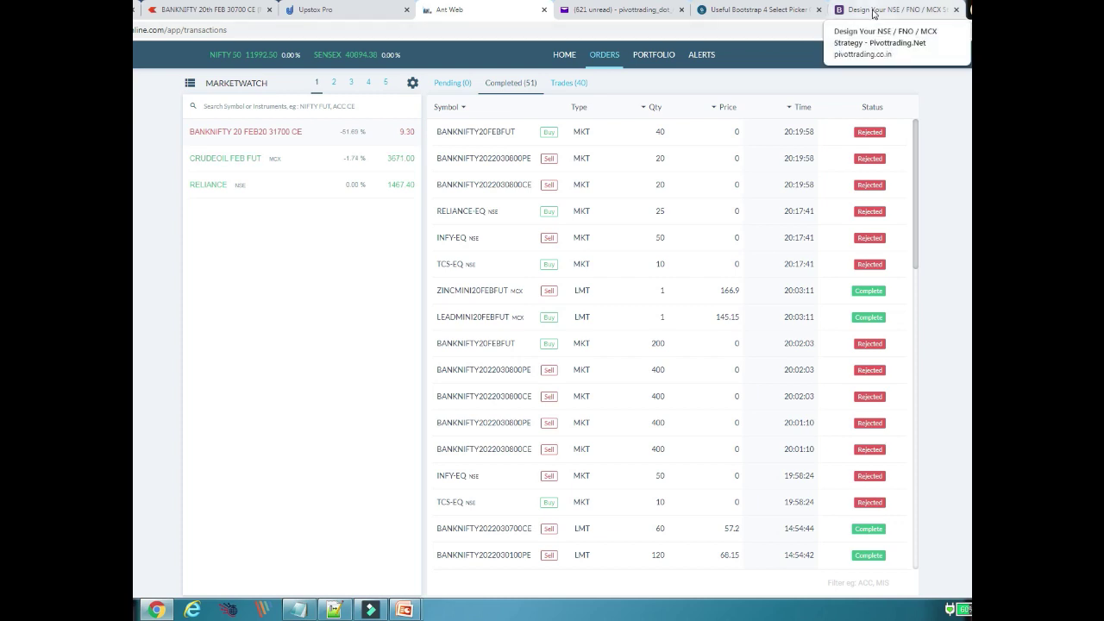
left_click(873, 13)
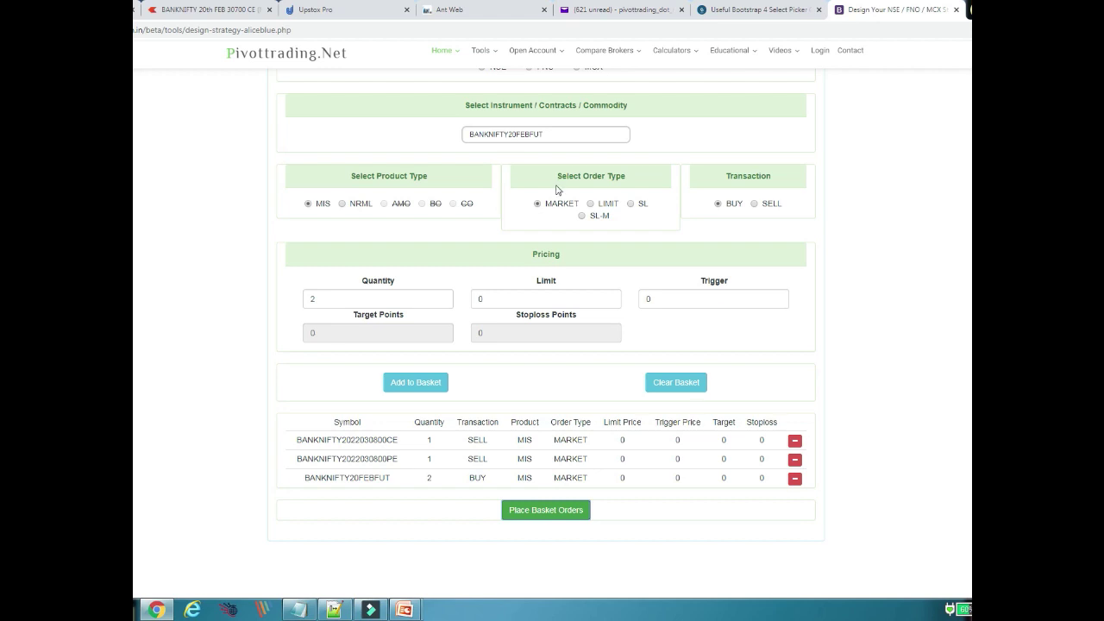
- Switch the exchange to MCX and add a SELL of 1 LEADMINI20FEBFUT (MIS, MARKET) to the basket
scroll(556, 190, "up", 2)
left_click(552, 249)
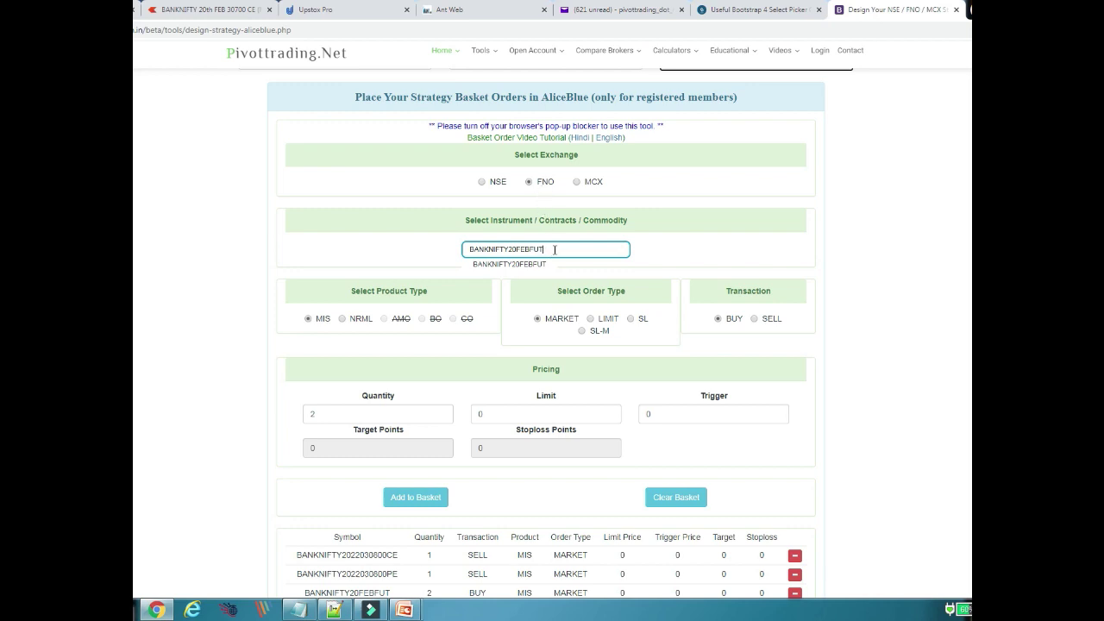
key("ctrl+a")
key("BackSpace")
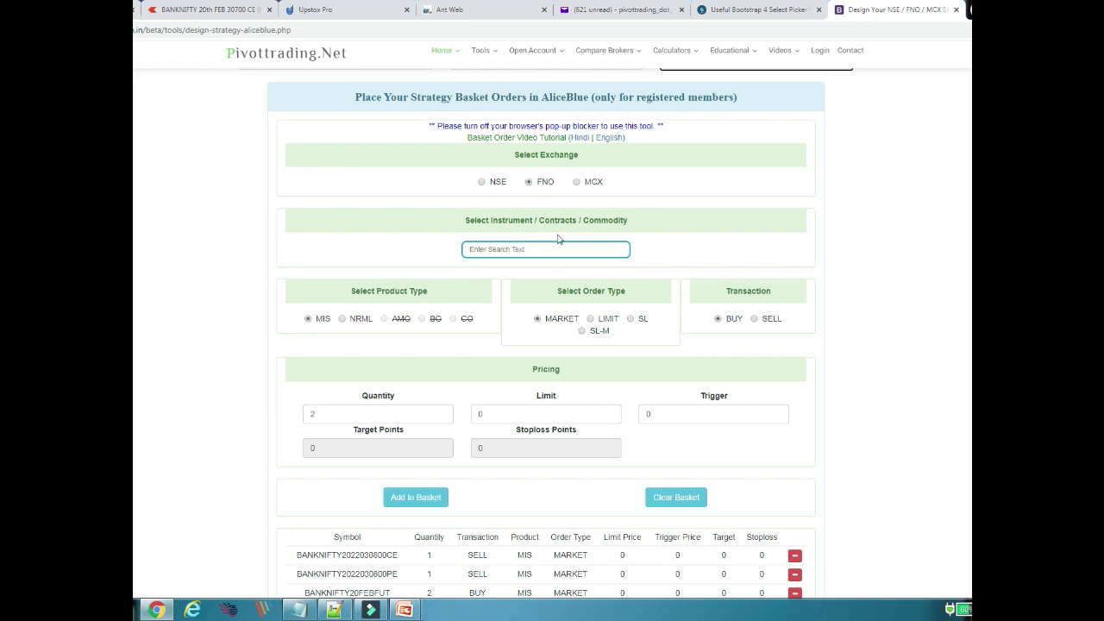
left_click(591, 184)
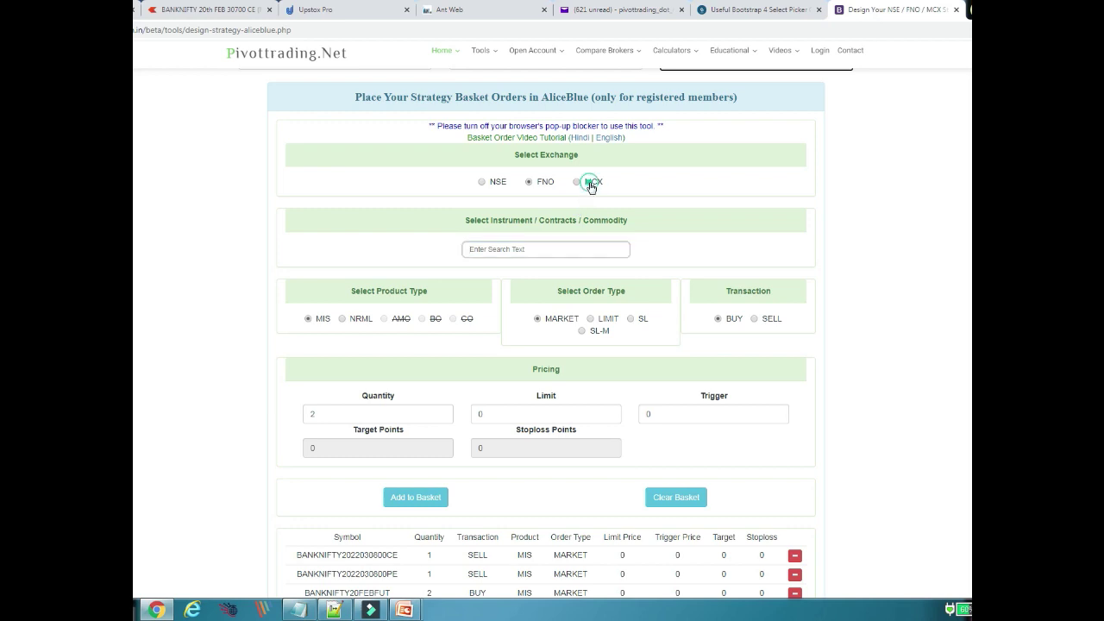
left_click(540, 250)
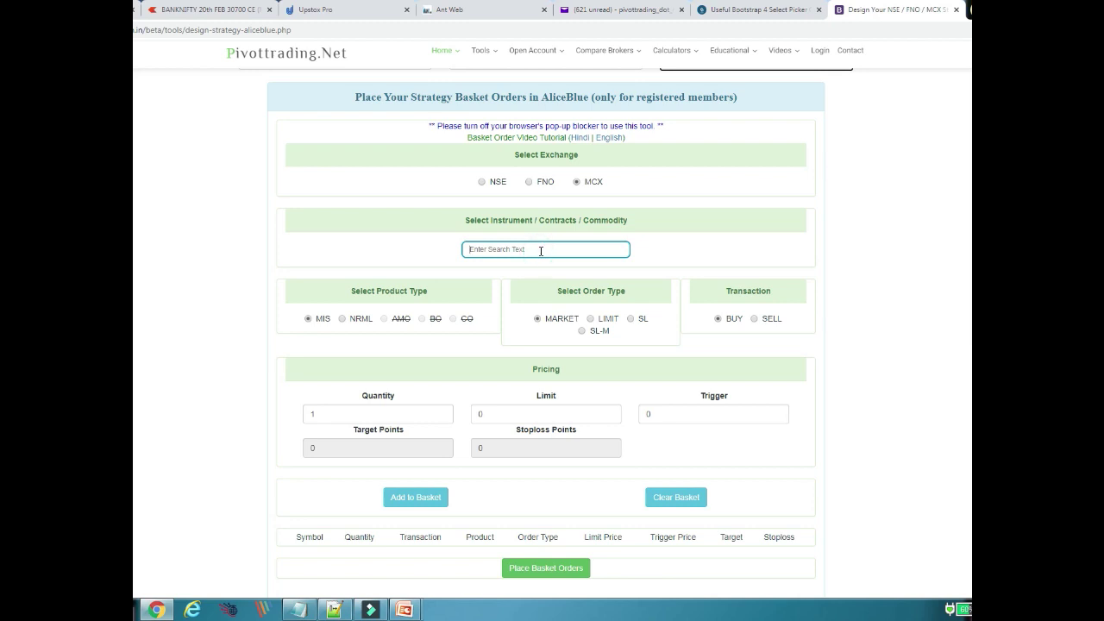
type("leadmini")
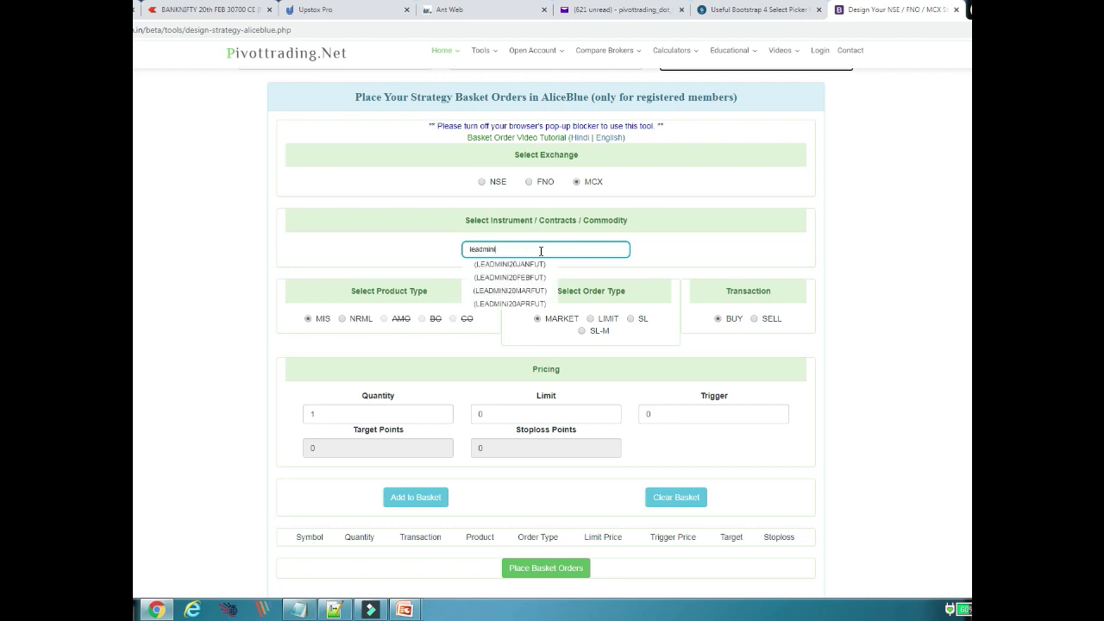
left_click(521, 276)
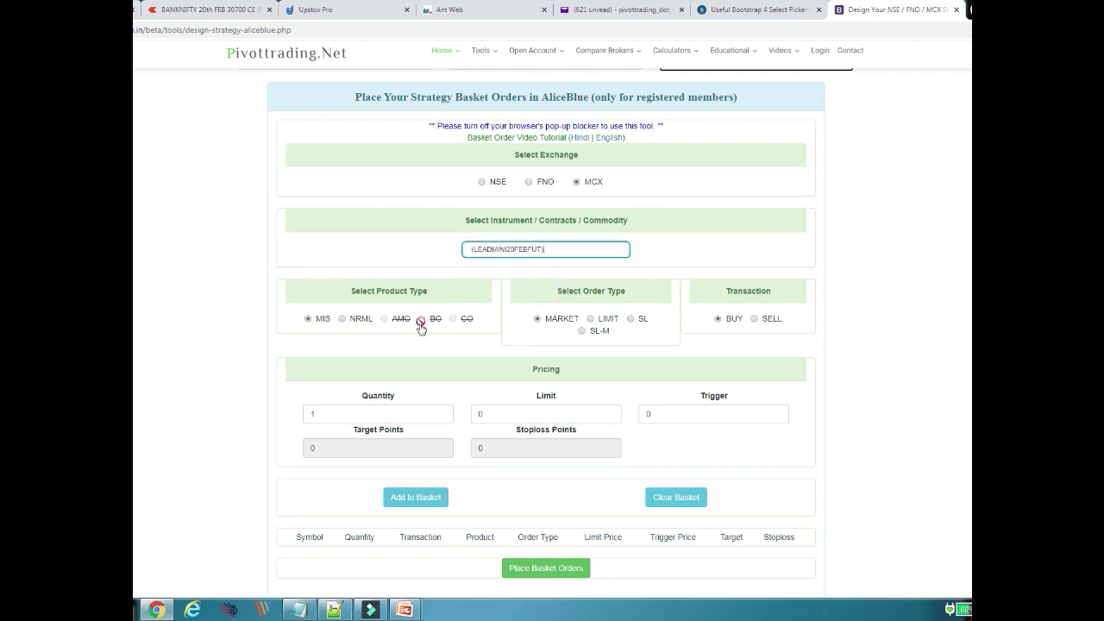
left_click(755, 319)
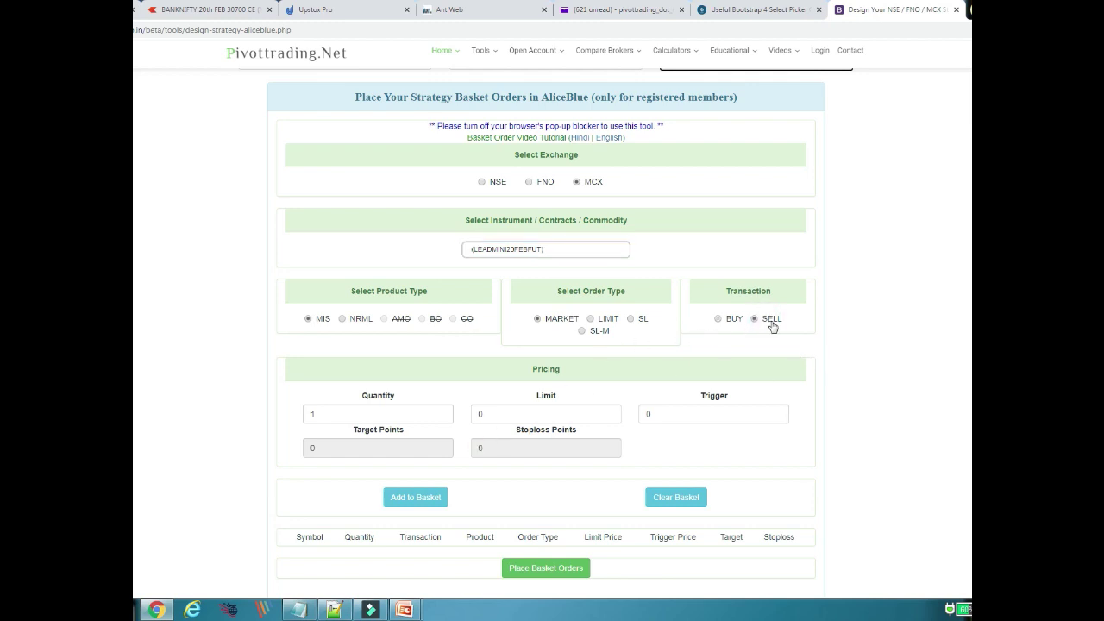
left_click(417, 497)
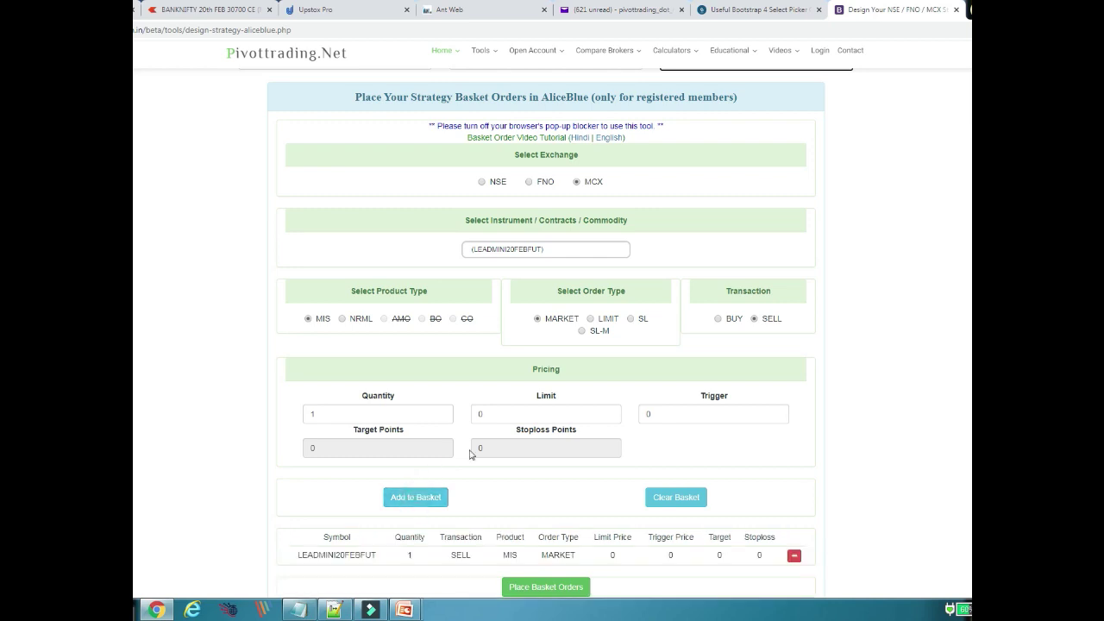
- Set up a BUY order for 2 ZINCMINI20FEBFUT found by searching 'zincmin fut'
scroll(470, 454, "down", 2)
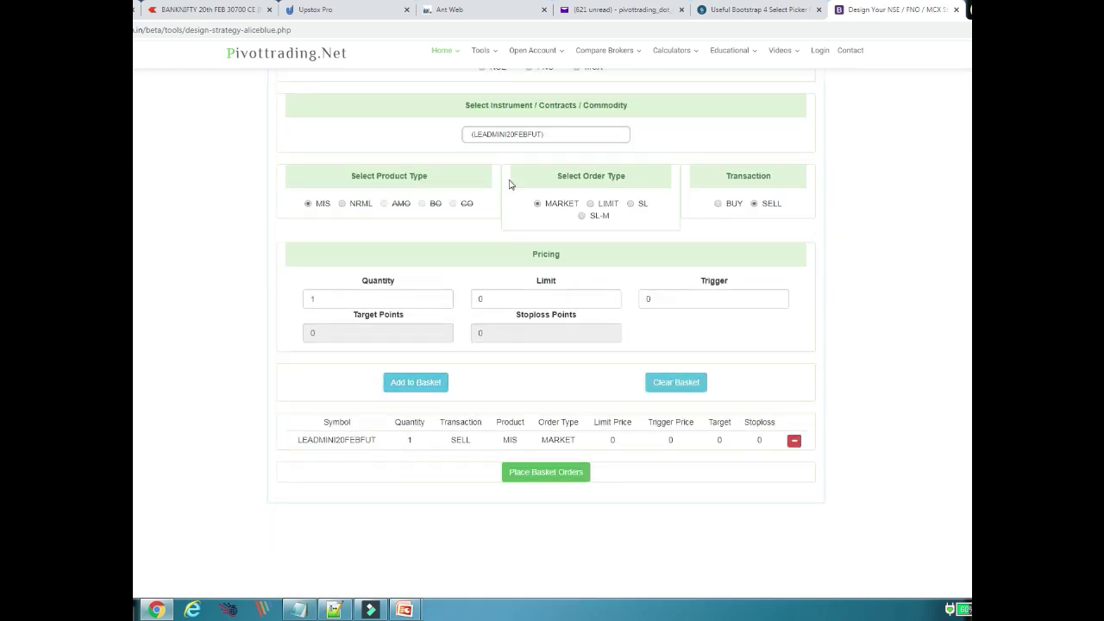
left_click(552, 134)
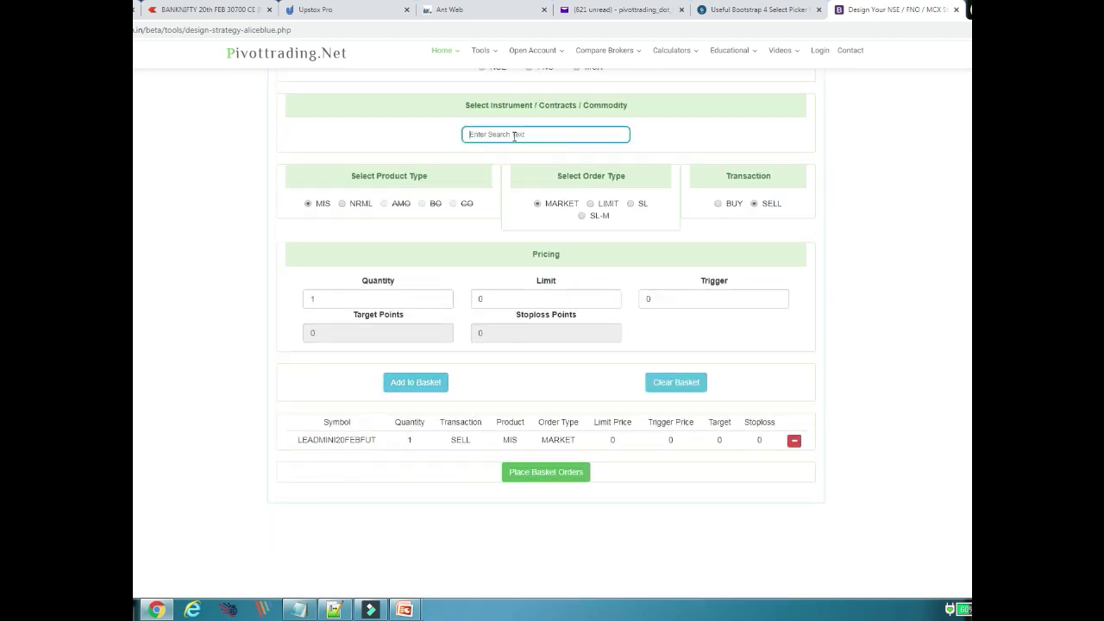
type("zincmin fut")
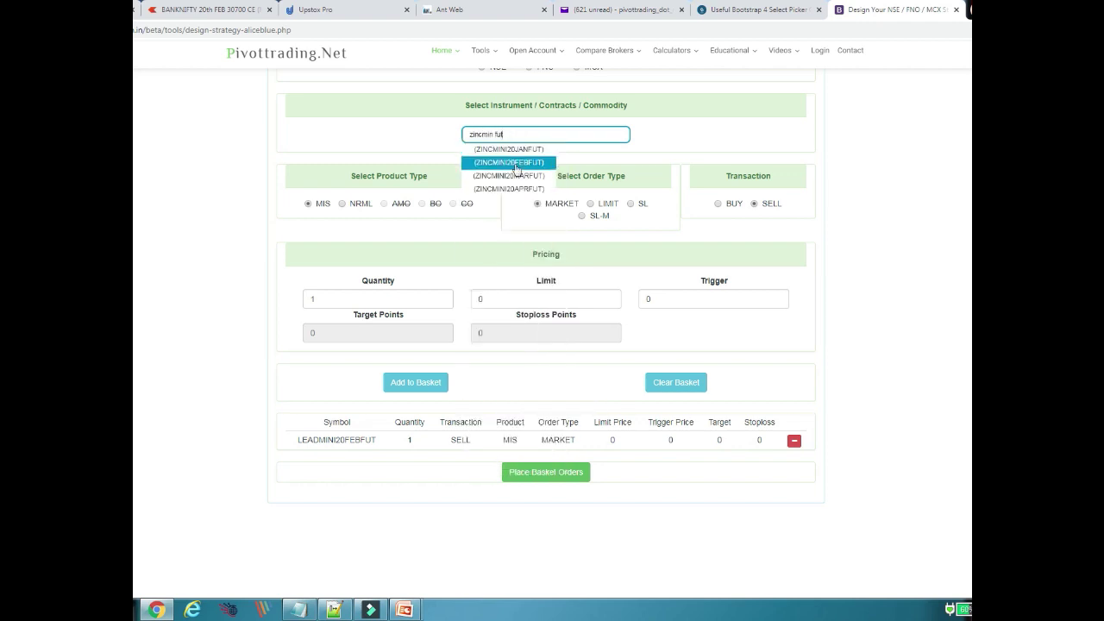
left_click(512, 164)
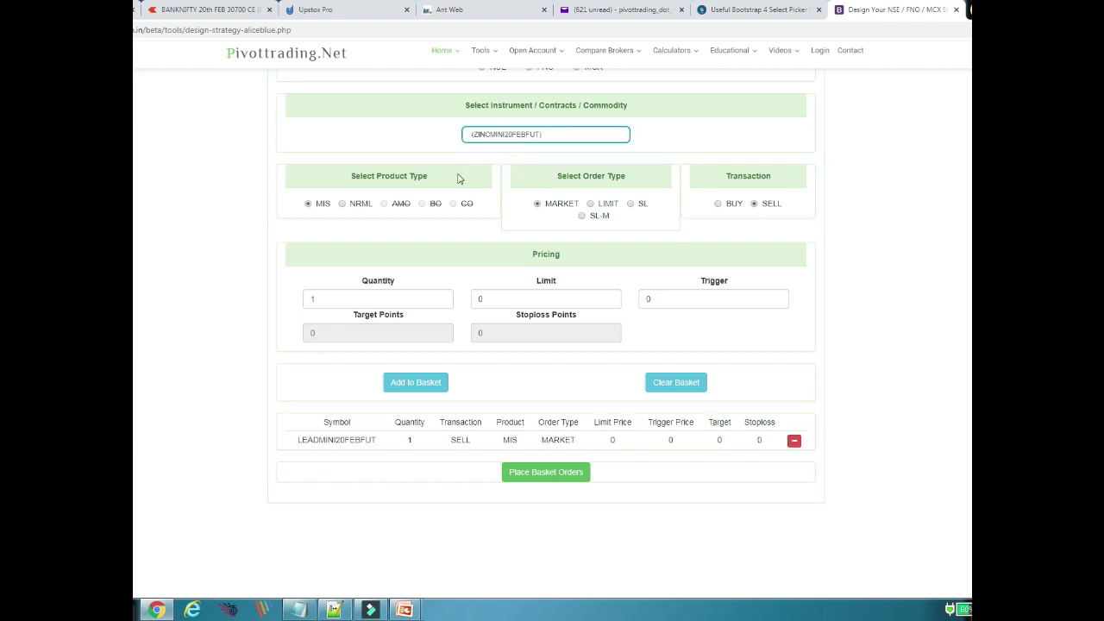
left_click(732, 205)
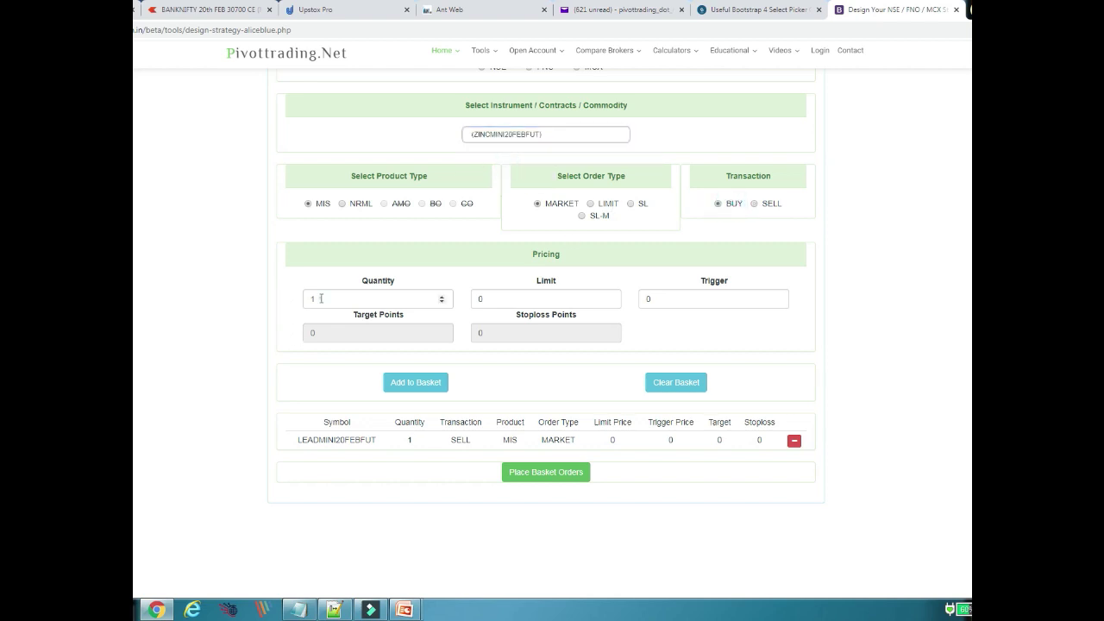
left_click(321, 298)
key("BackSpace")
type("2")
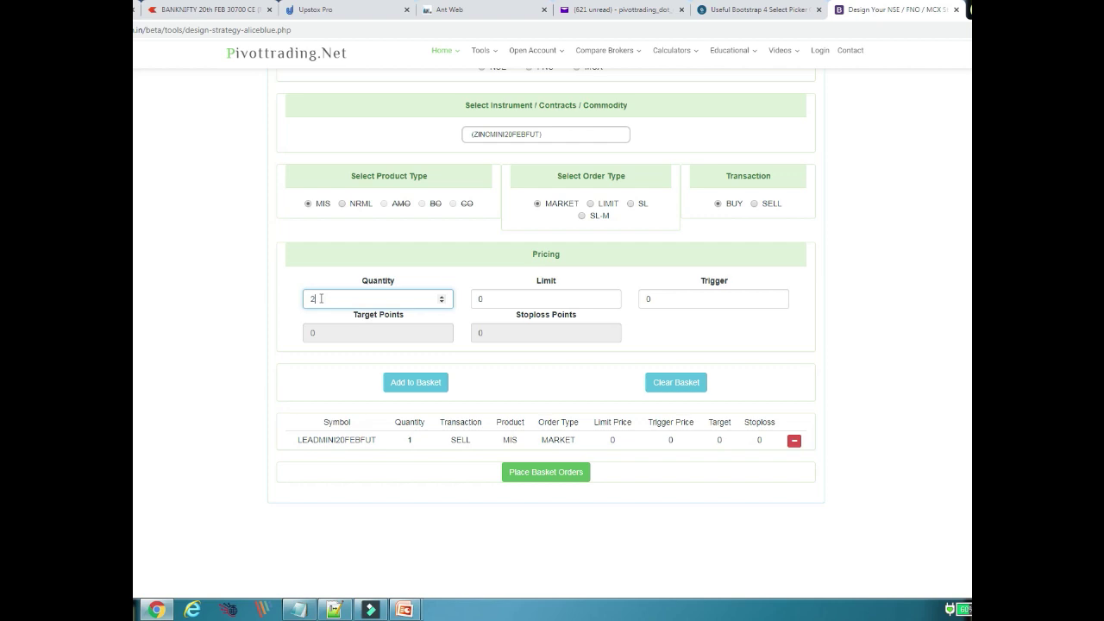
- Add the ZINCMINI buy to the basket and send both MCX orders to AliceBlue for review
left_click(420, 386)
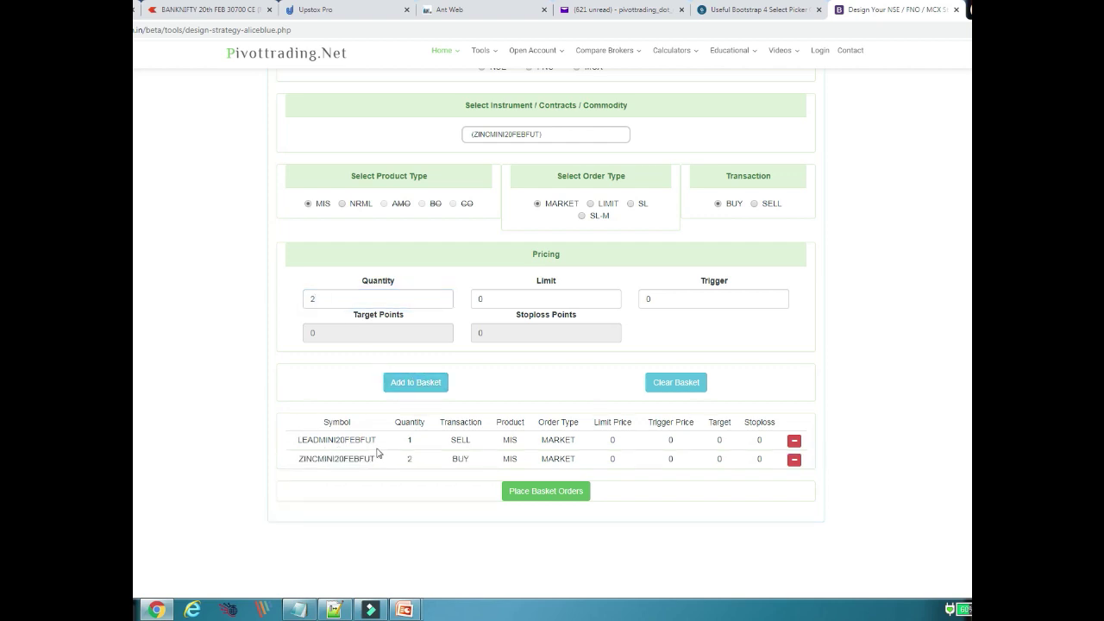
left_click(528, 491)
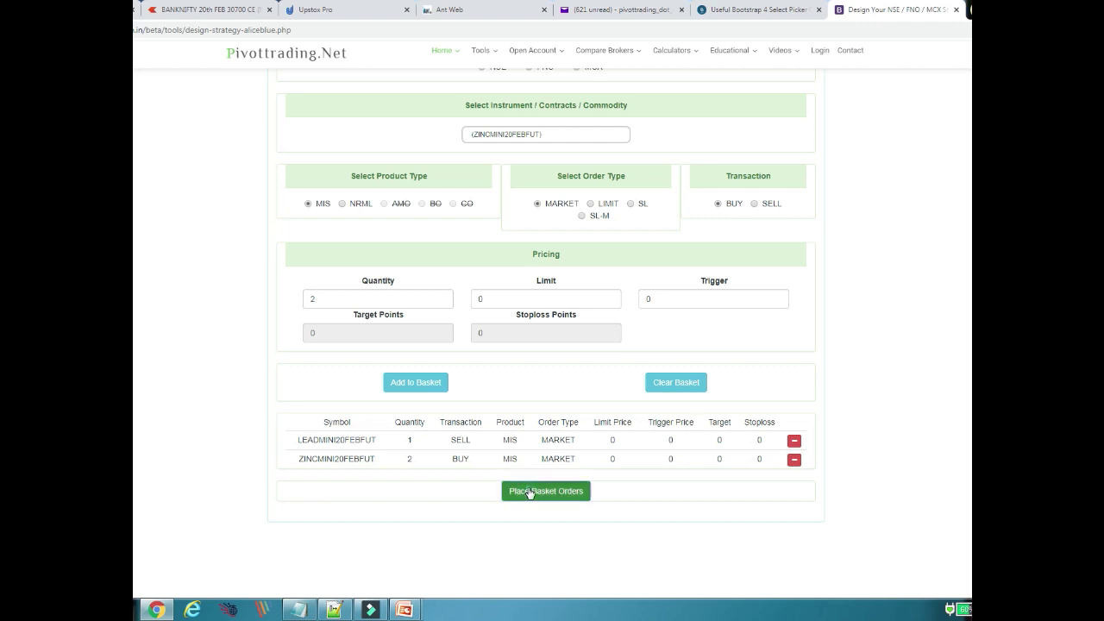
left_click_drag(527, 66, 634, 66)
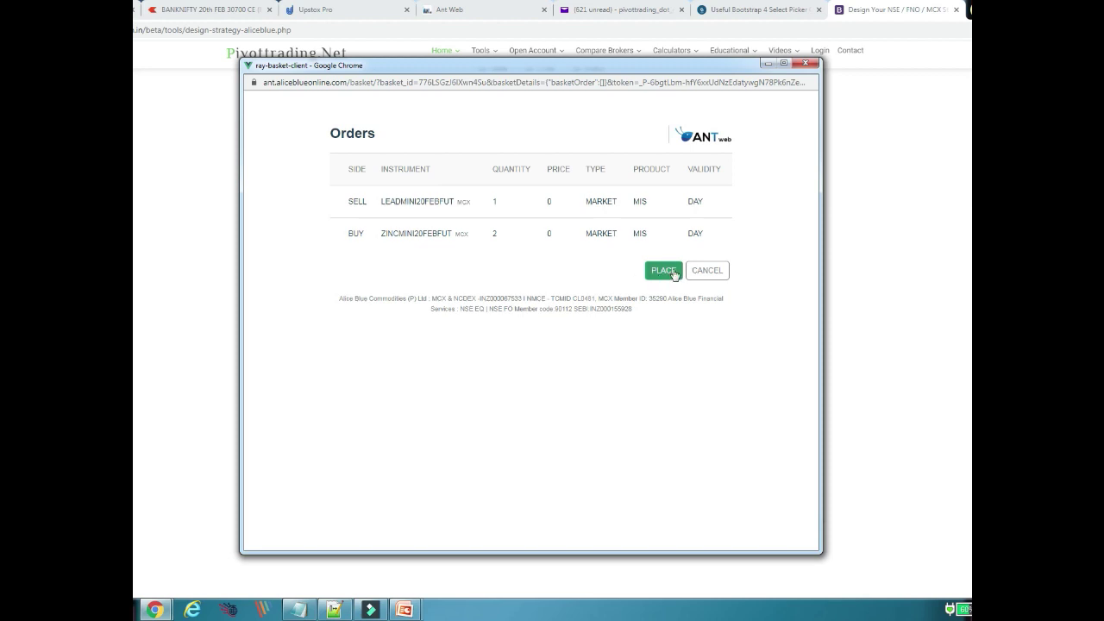
- Place the LEADMINI and ZINCMINI orders from the ANT Web popup, then scroll back to the basket form's top
left_click(805, 64)
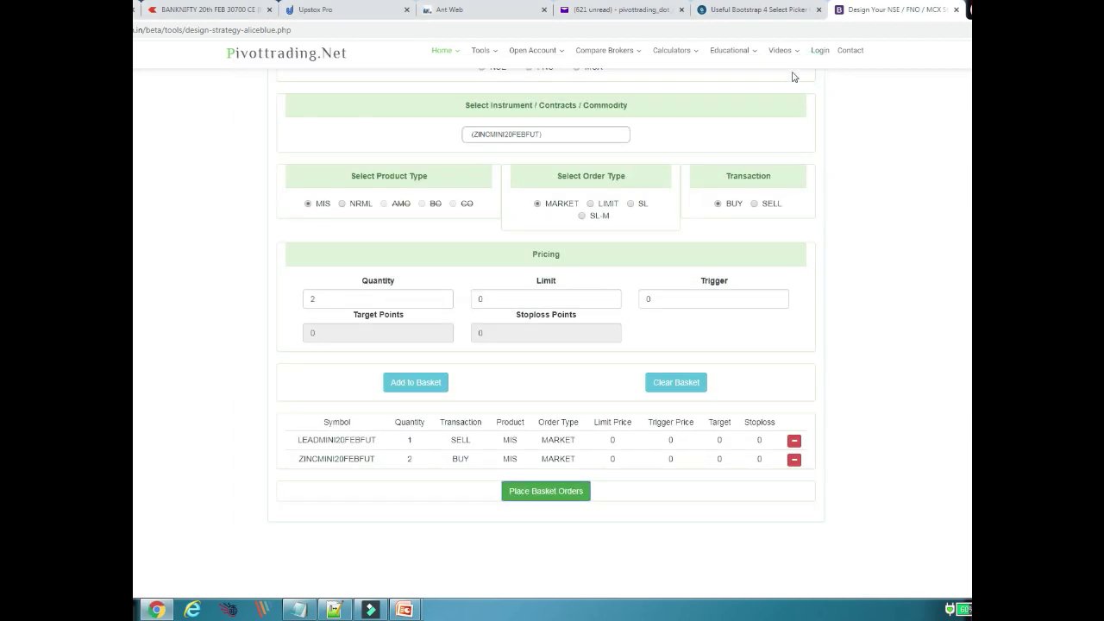
scroll(585, 186, "up", 2)
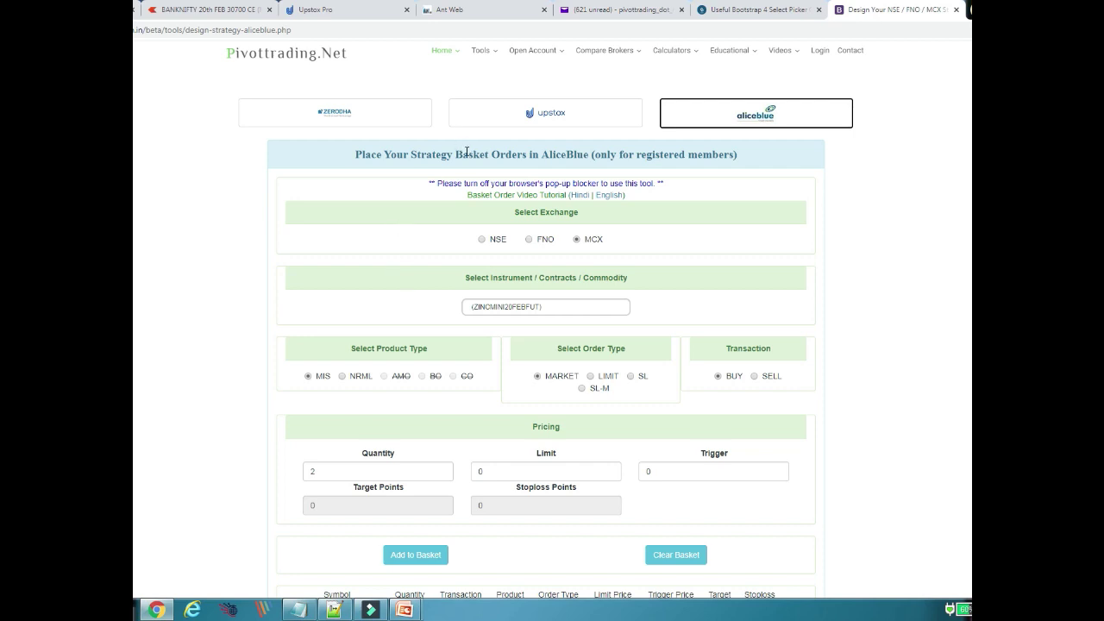
- Browse the Tools and Aliceblue Tools menus, then show the Open Account broker list
mouse_move(495, 59)
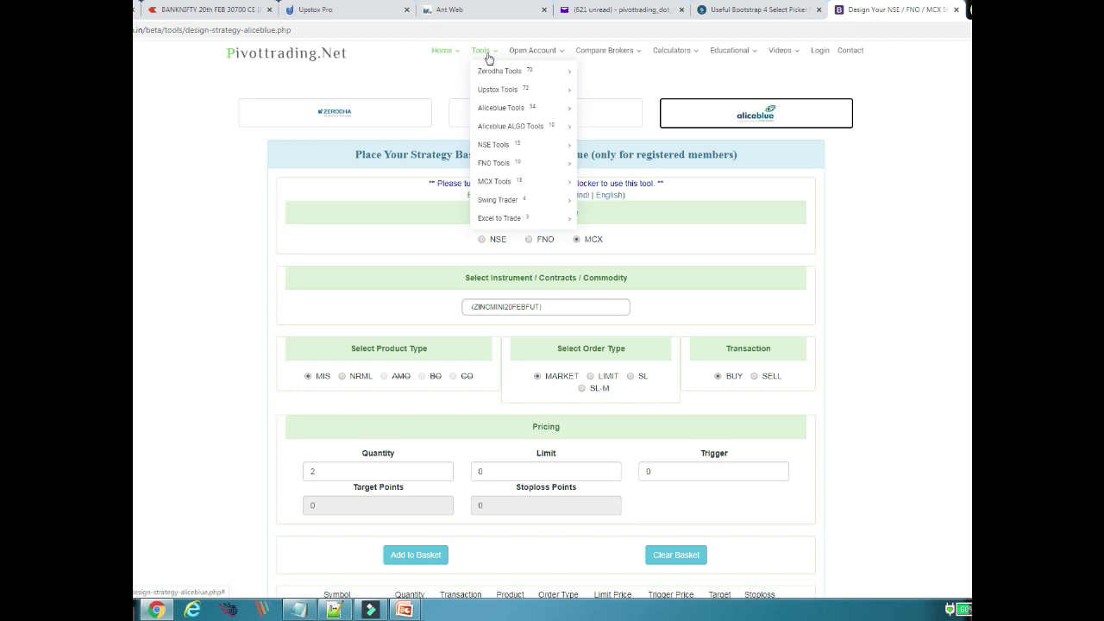
mouse_move(505, 115)
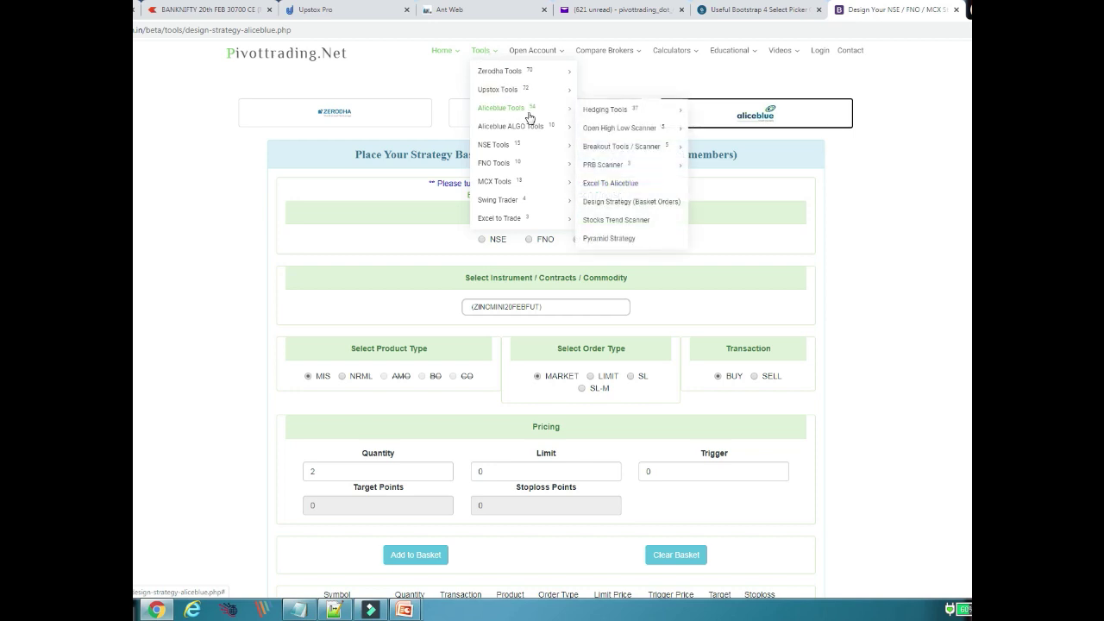
mouse_move(600, 115)
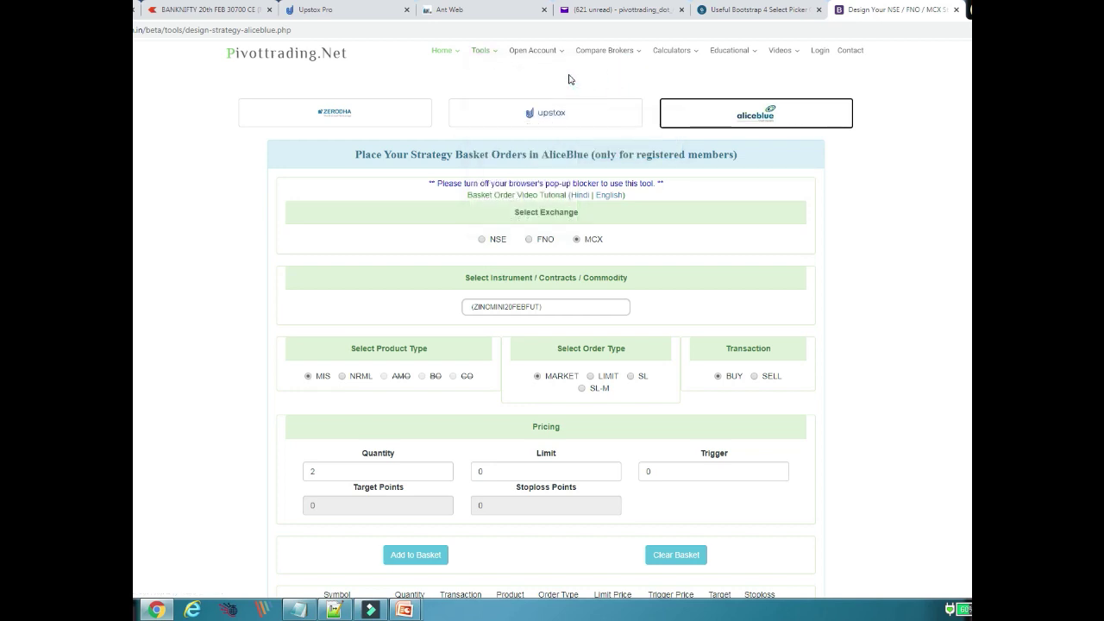
mouse_move(535, 58)
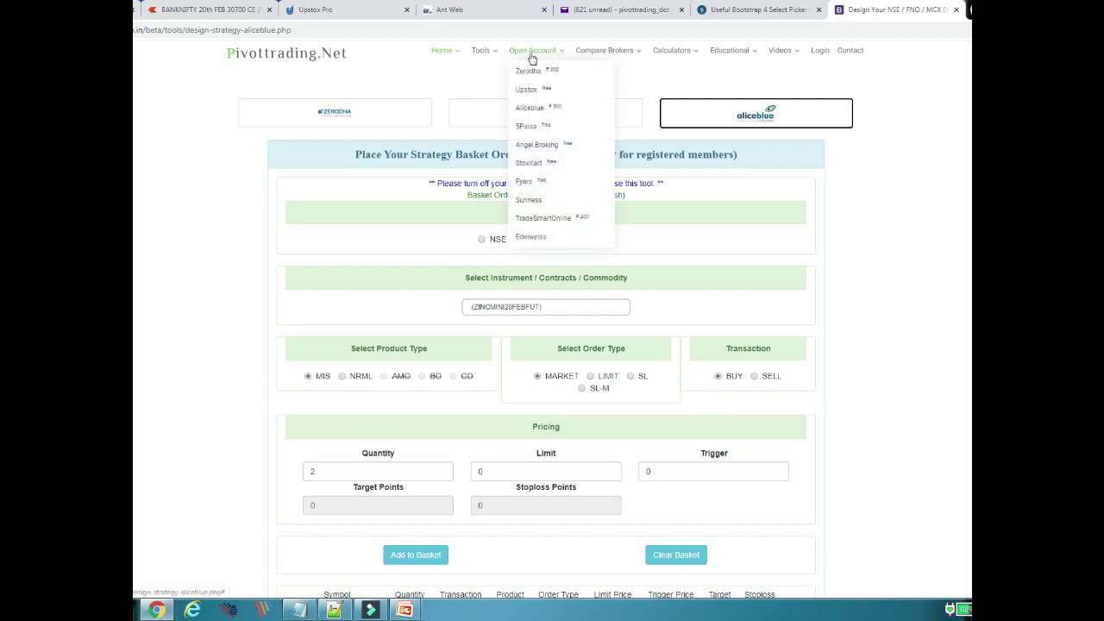
- Start the Aliceblue account-opening process and autofill the applicant's full name and e-mail
left_click(527, 113)
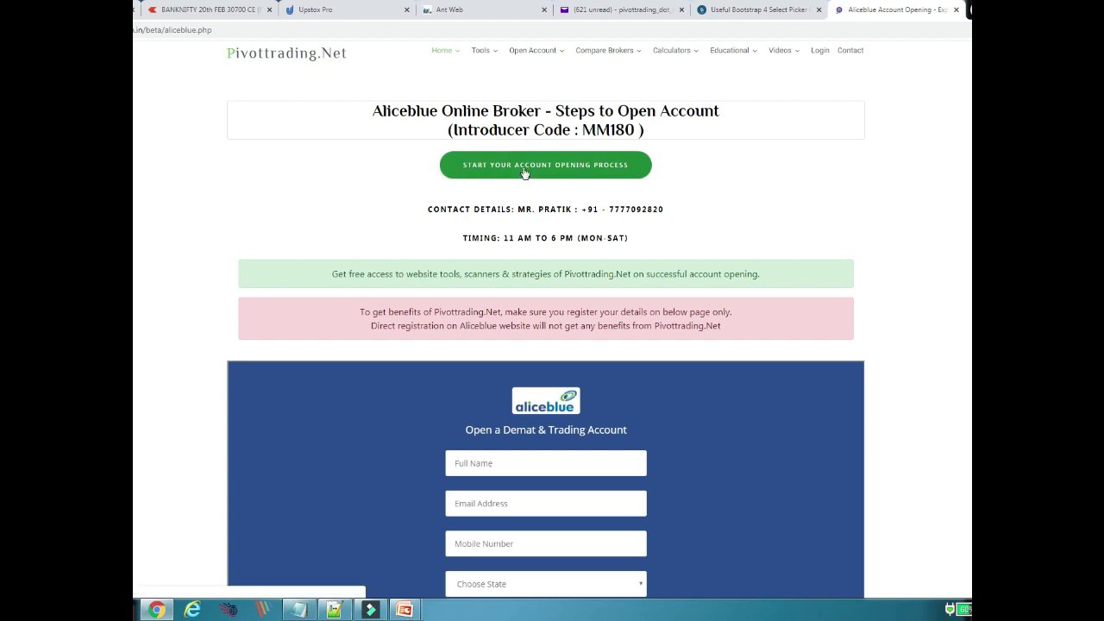
left_click(523, 167)
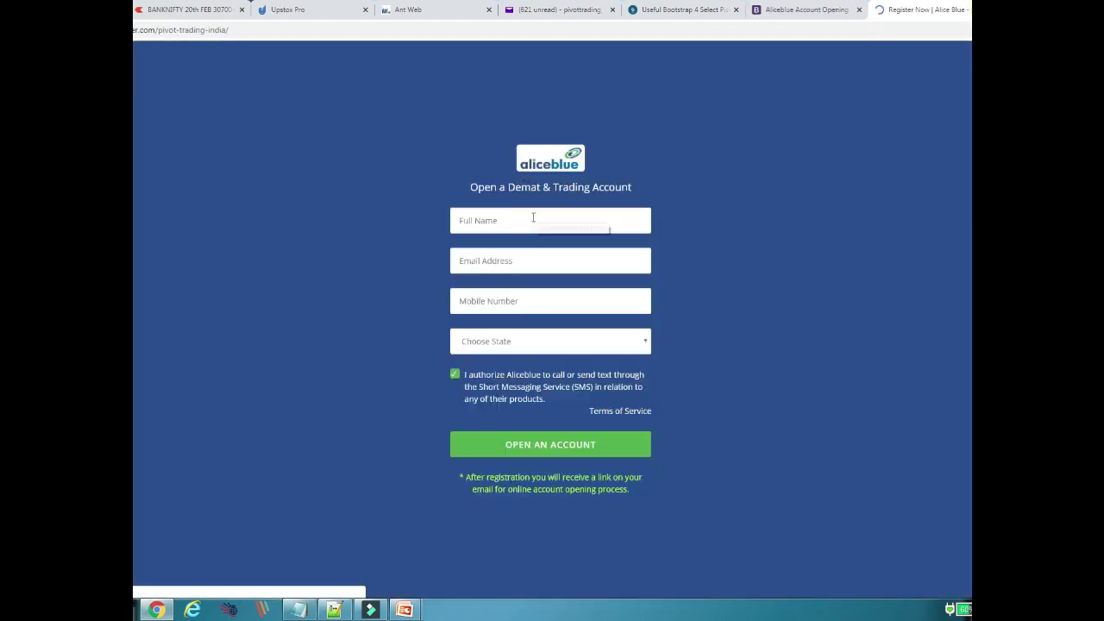
left_click(532, 220)
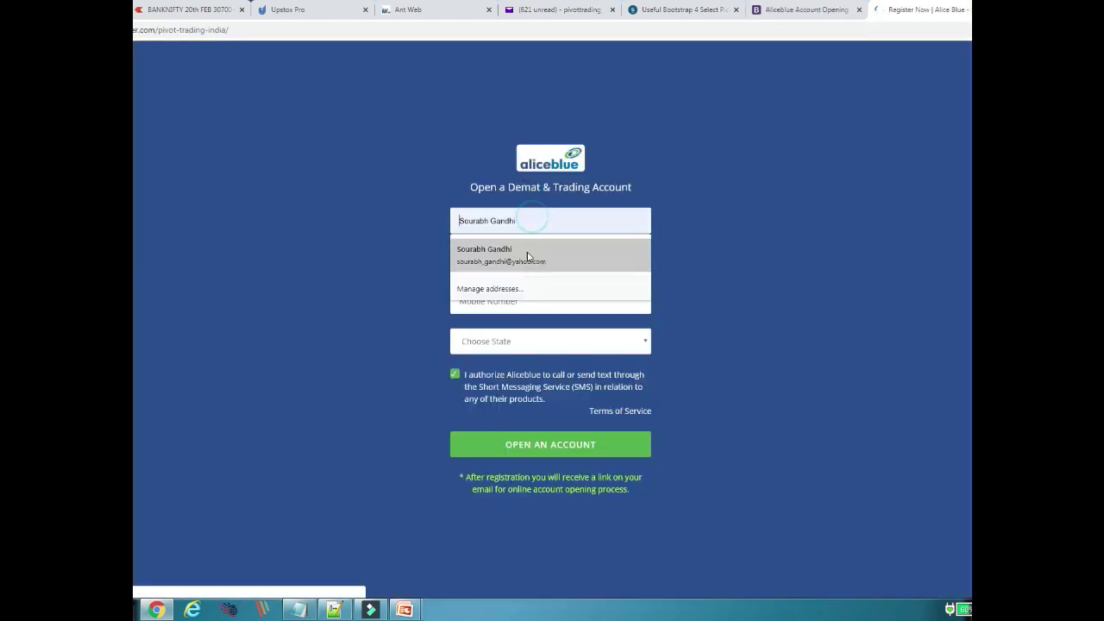
left_click(528, 256)
- Fill in the applicant's mobile number, then switch back to the Pivottrading account-opening page
left_click(518, 301)
left_click(514, 332)
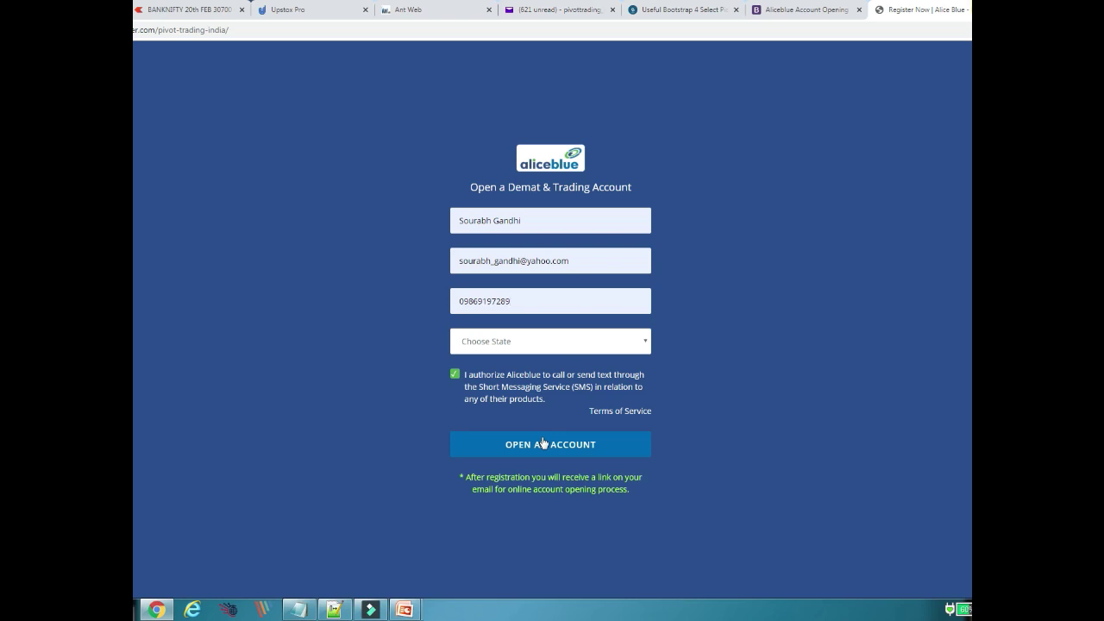
left_click(792, 9)
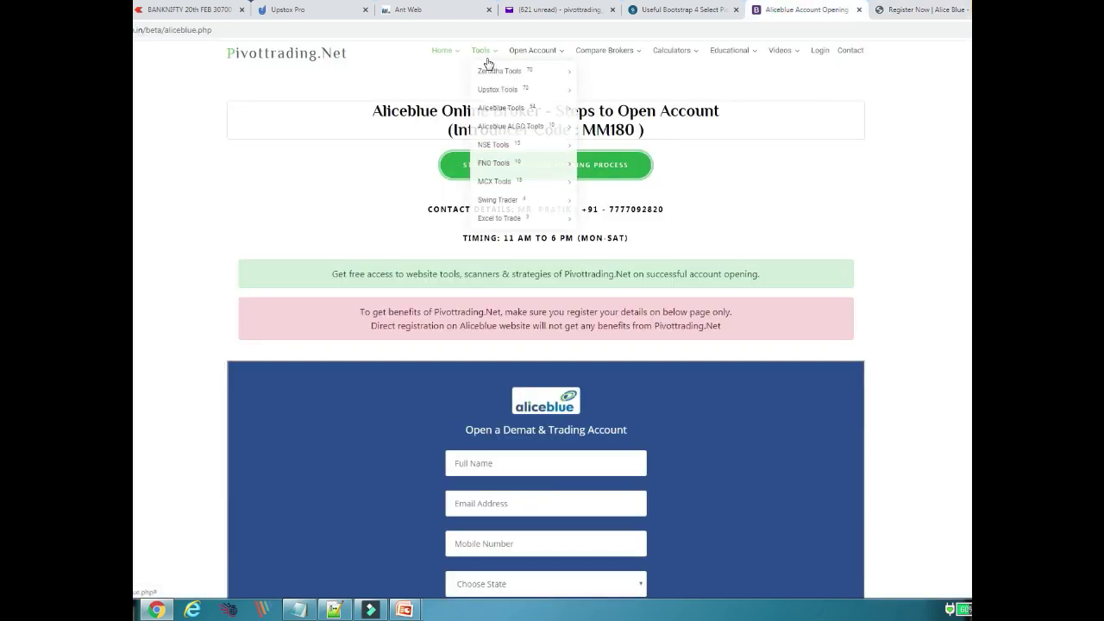
mouse_move(485, 108)
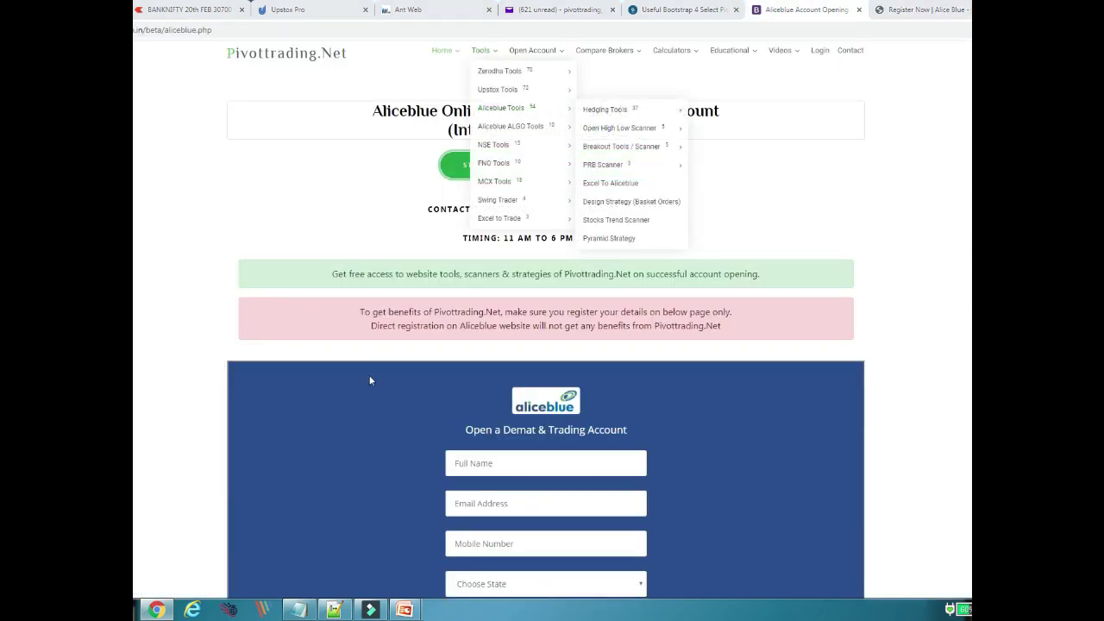